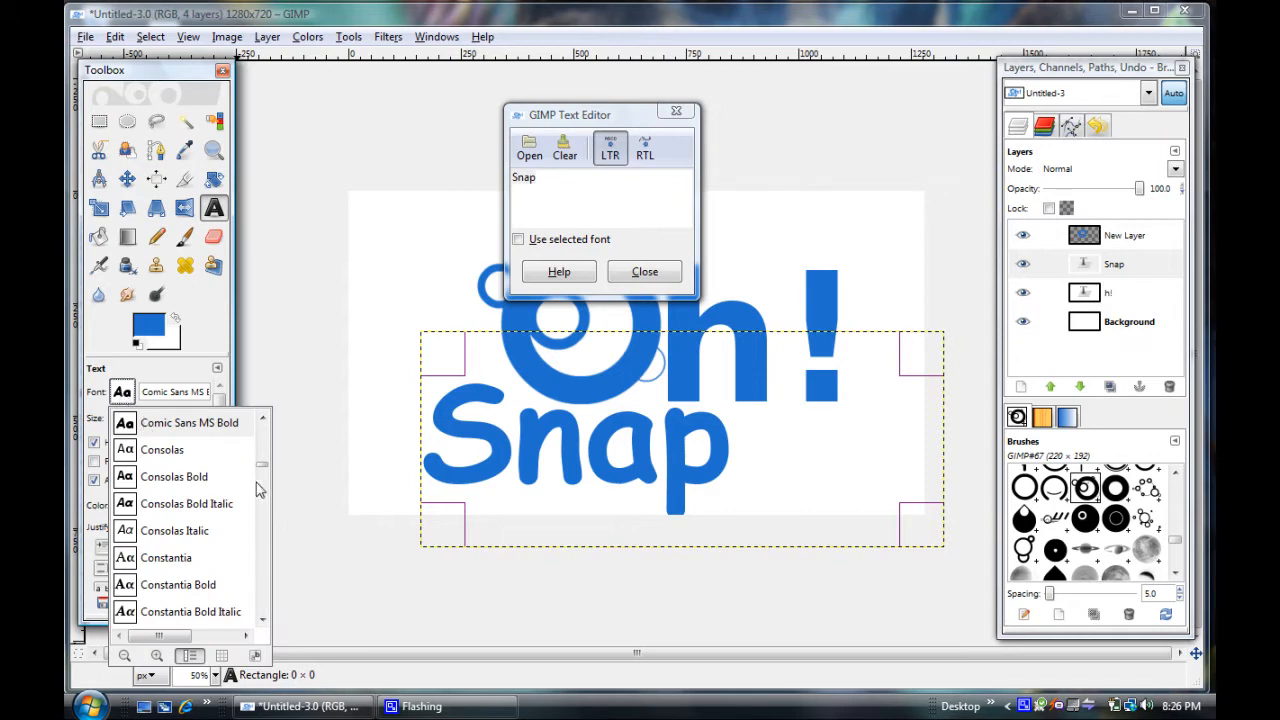
Change the font of the Snap text to Impact Condensed and close the text editor
{"action": "left_click", "coordinate": [170, 392]}
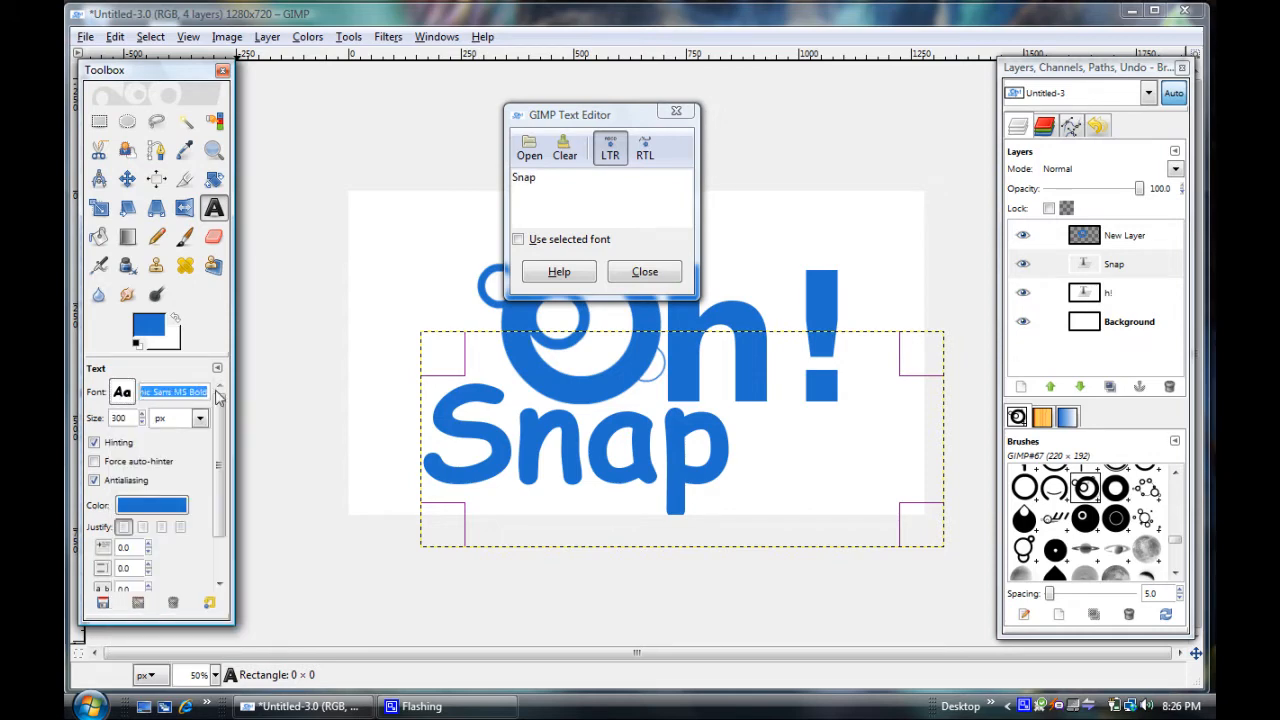
{"action": "type", "text": "I"}
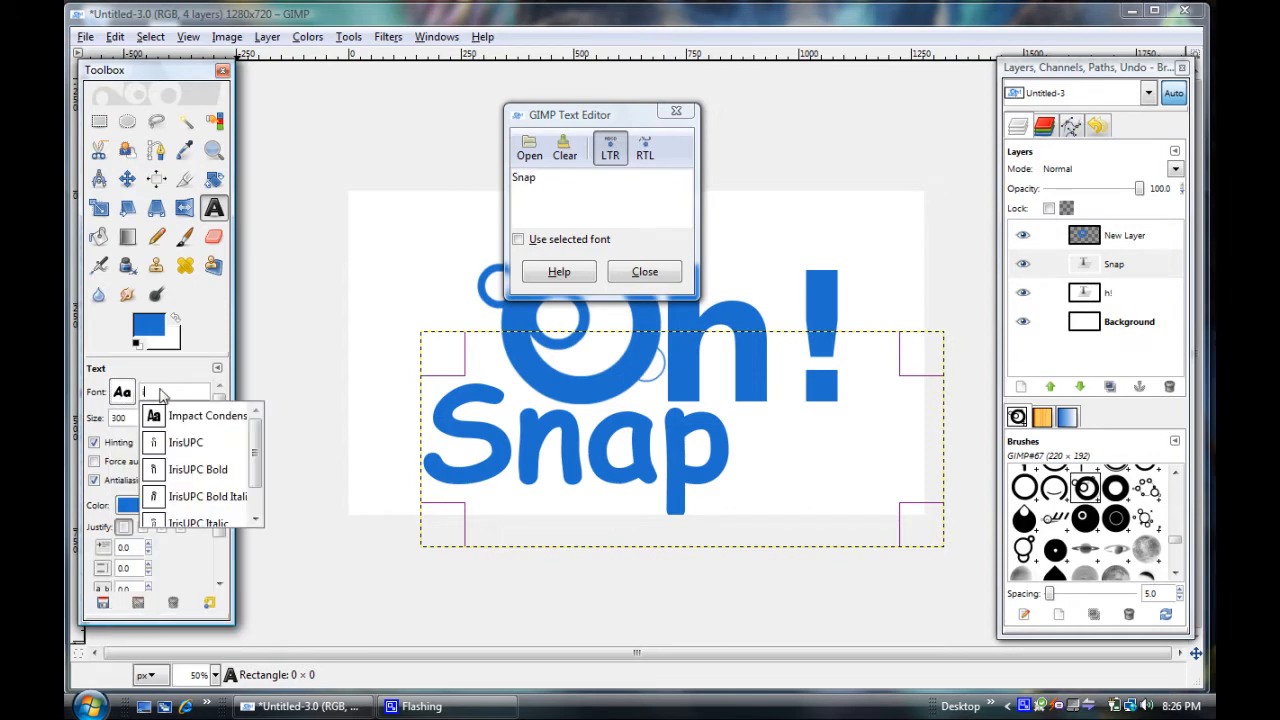
{"action": "left_click", "coordinate": [256, 519]}
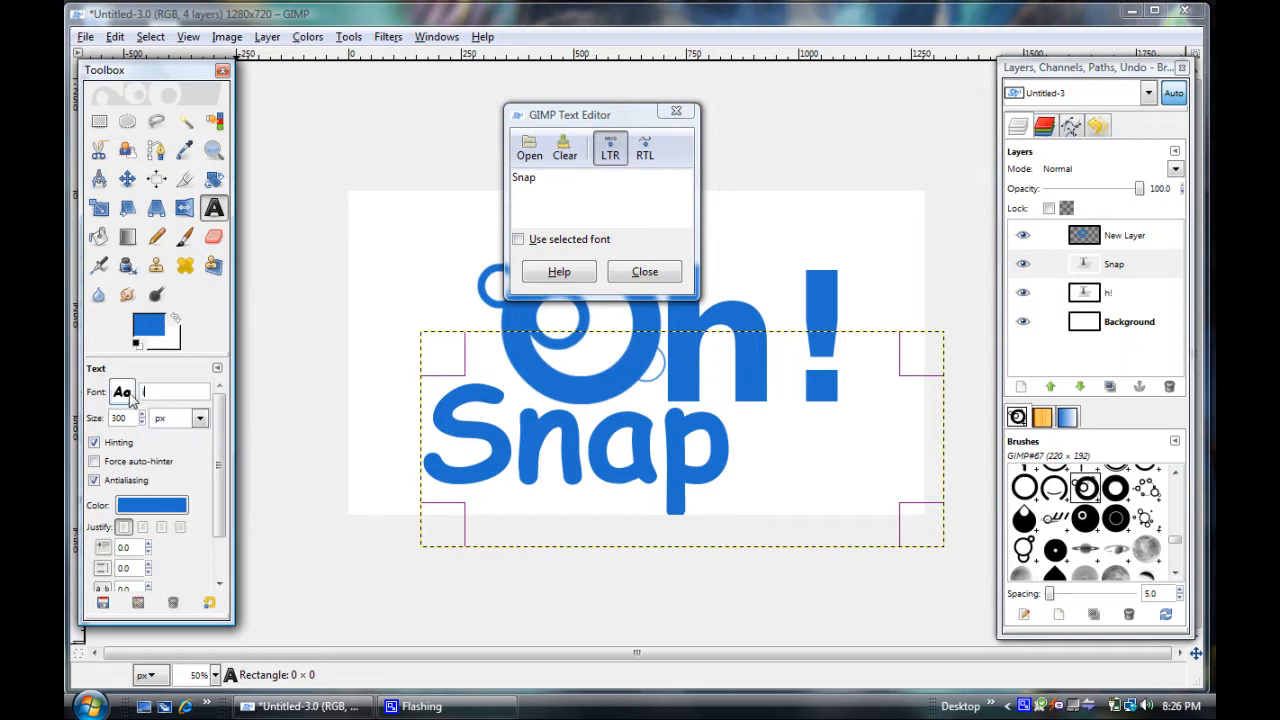
{"action": "left_click", "coordinate": [122, 392]}
{"action": "left_click", "coordinate": [172, 391]}
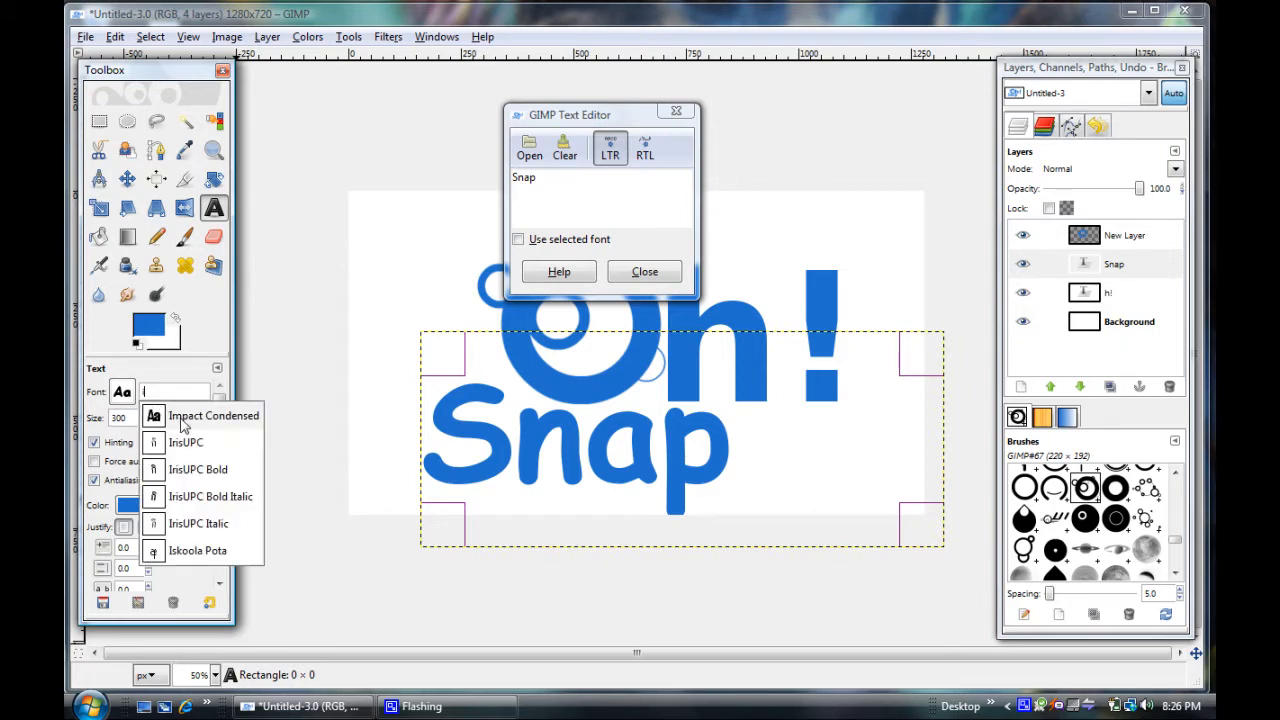
{"action": "left_click", "coordinate": [183, 424]}
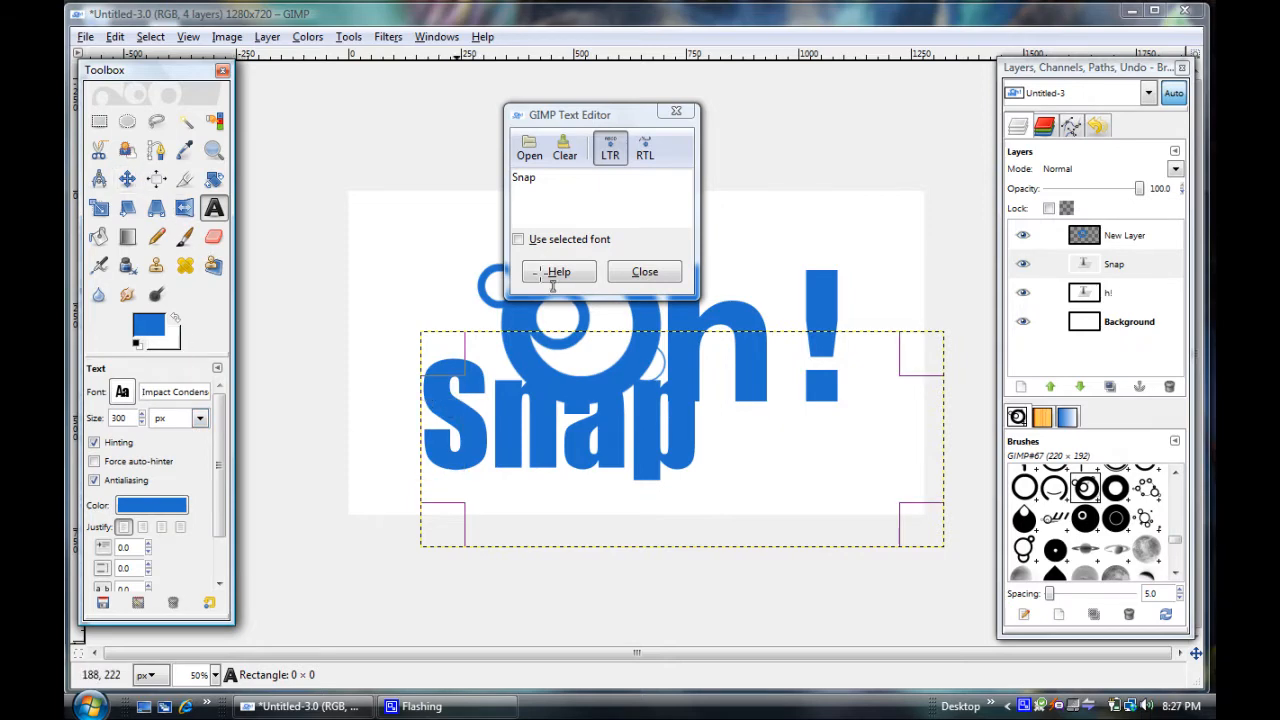
{"action": "left_click", "coordinate": [645, 272]}
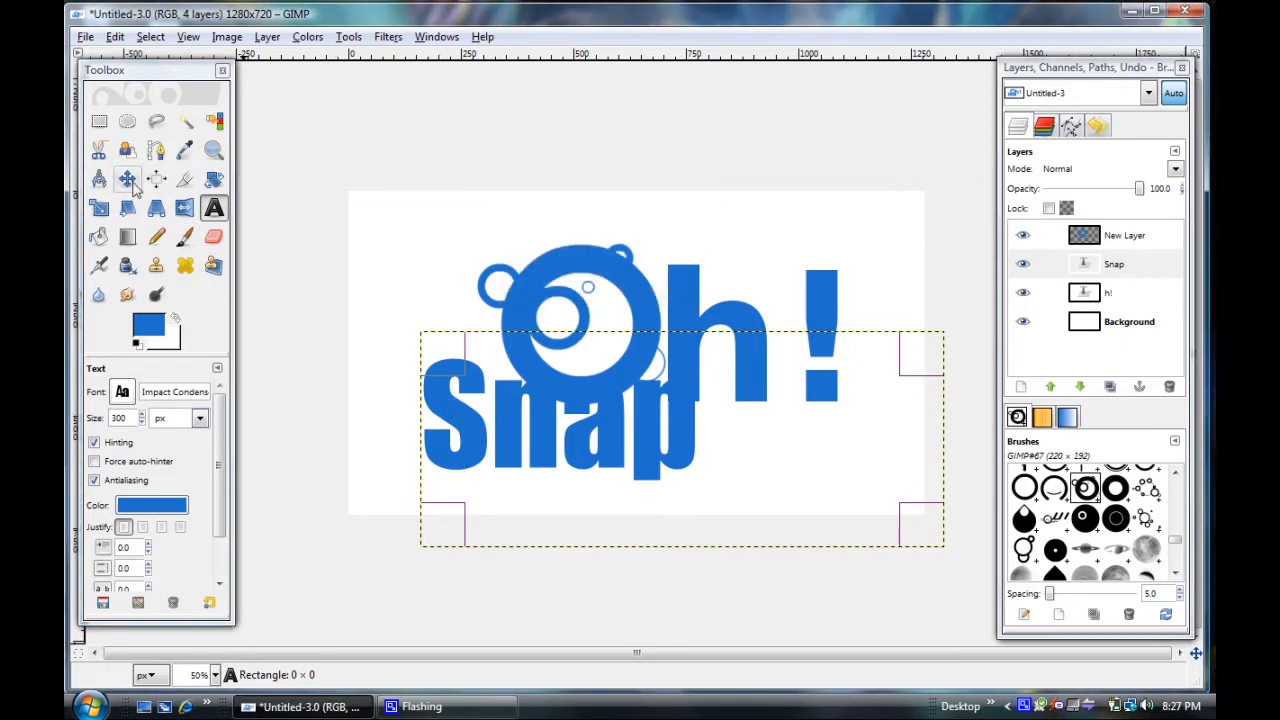
Move the Snap text below the "h!", with its S starting under the lower edge of the ringed O
{"action": "left_click", "coordinate": [127, 178]}
{"action": "left_click_drag", "start_coordinate": [544, 427], "coordinate": [715, 463]}
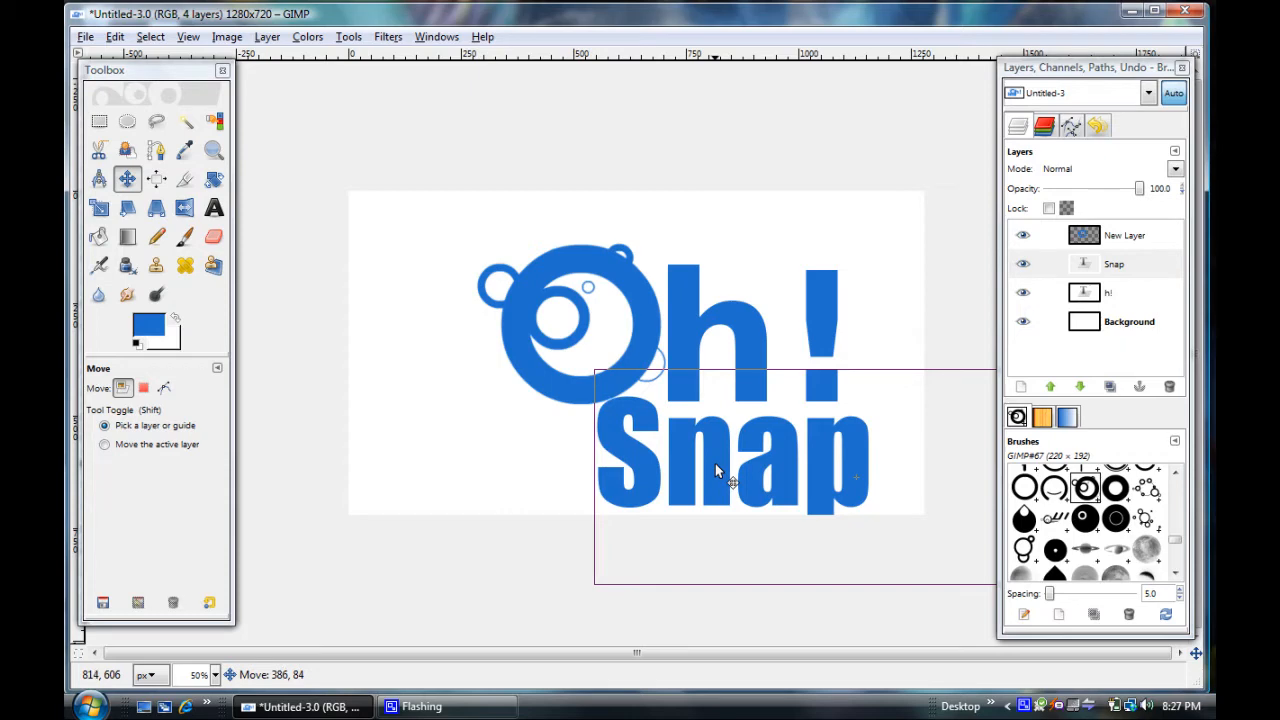
{"action": "left_click_drag", "start_coordinate": [715, 463], "coordinate": [575, 453]}
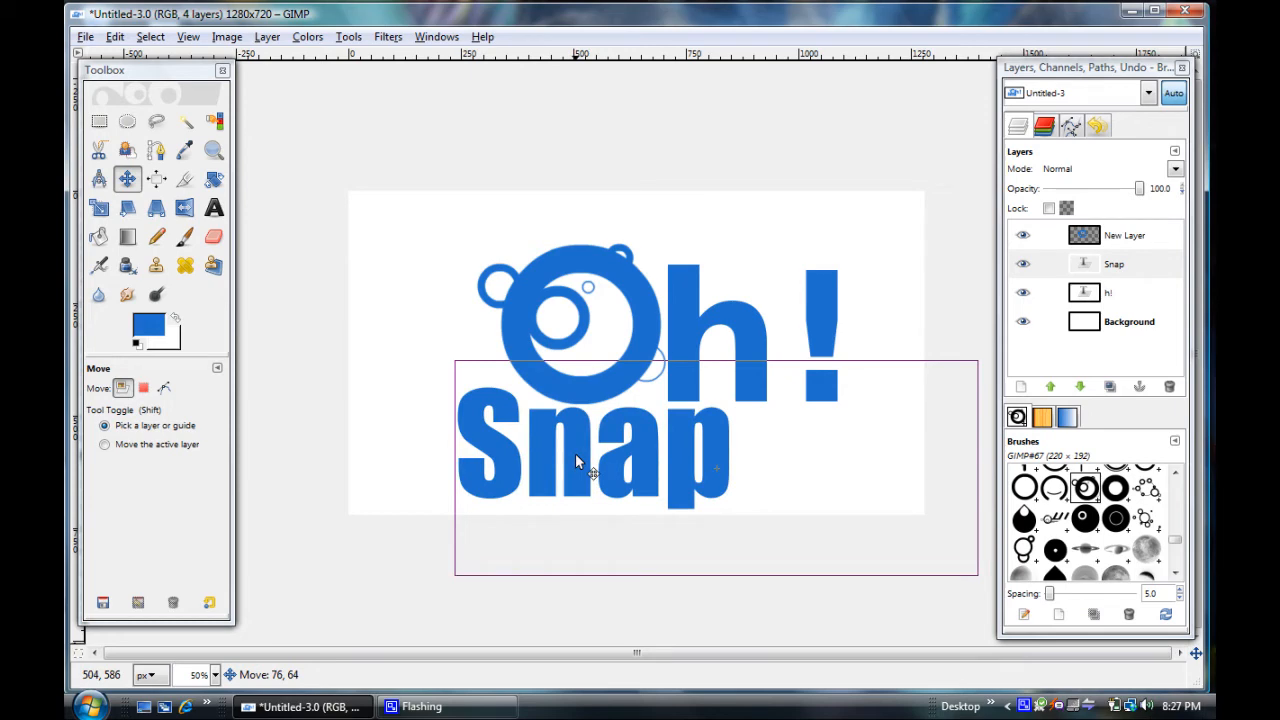
{"action": "left_click_drag", "start_coordinate": [576, 456], "coordinate": [715, 464]}
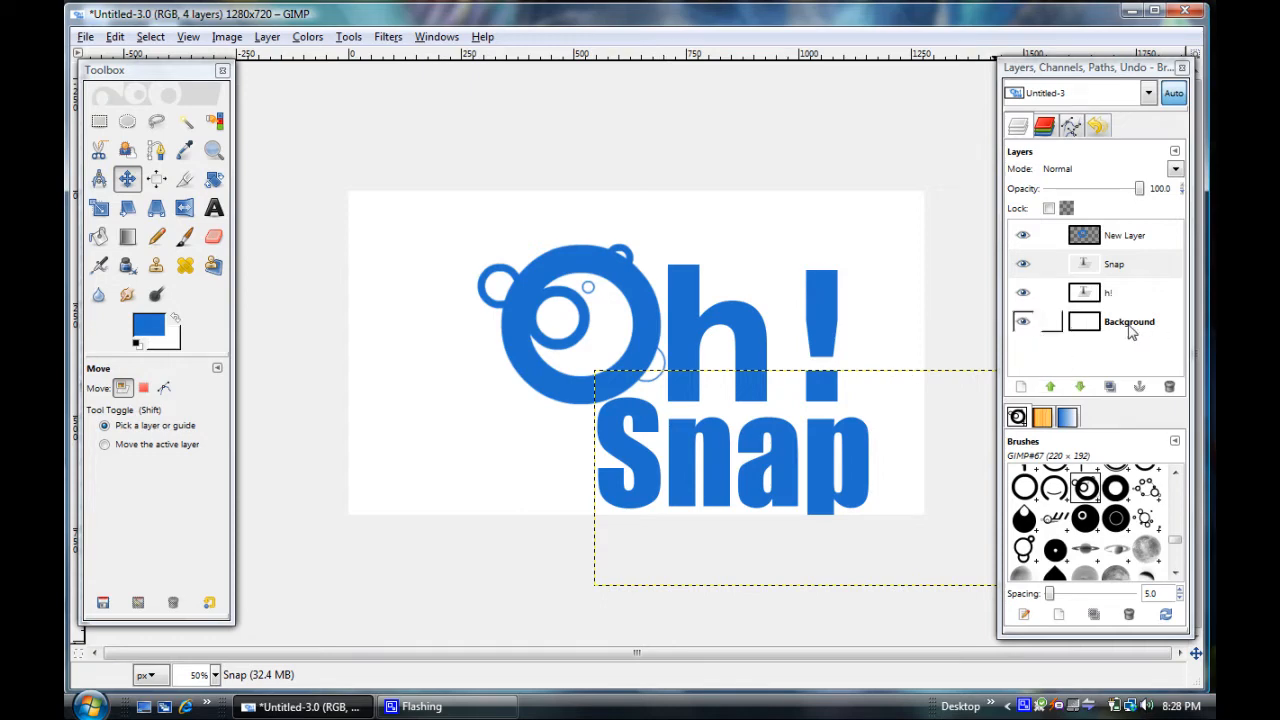
Hide the Background layer and merge the visible layers with the Expanded as necessary option
{"action": "left_click", "coordinate": [1022, 322]}
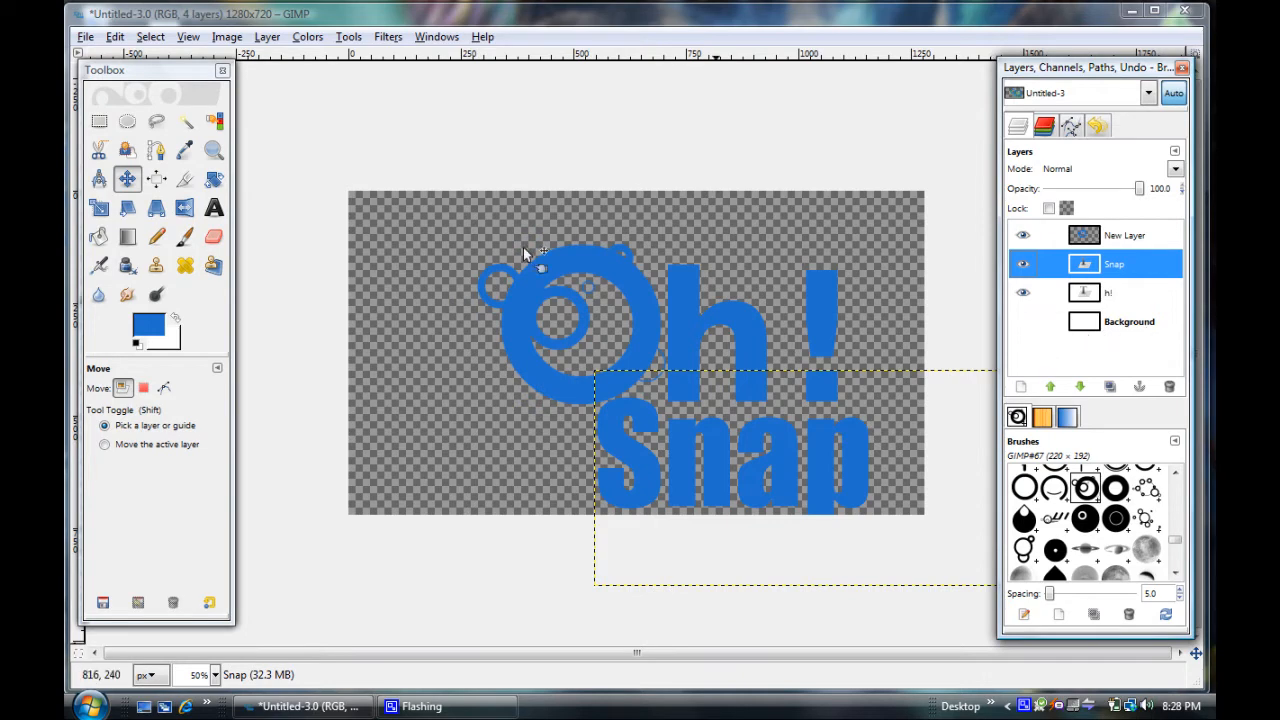
{"action": "left_click", "coordinate": [227, 38]}
{"action": "left_click", "coordinate": [228, 38]}
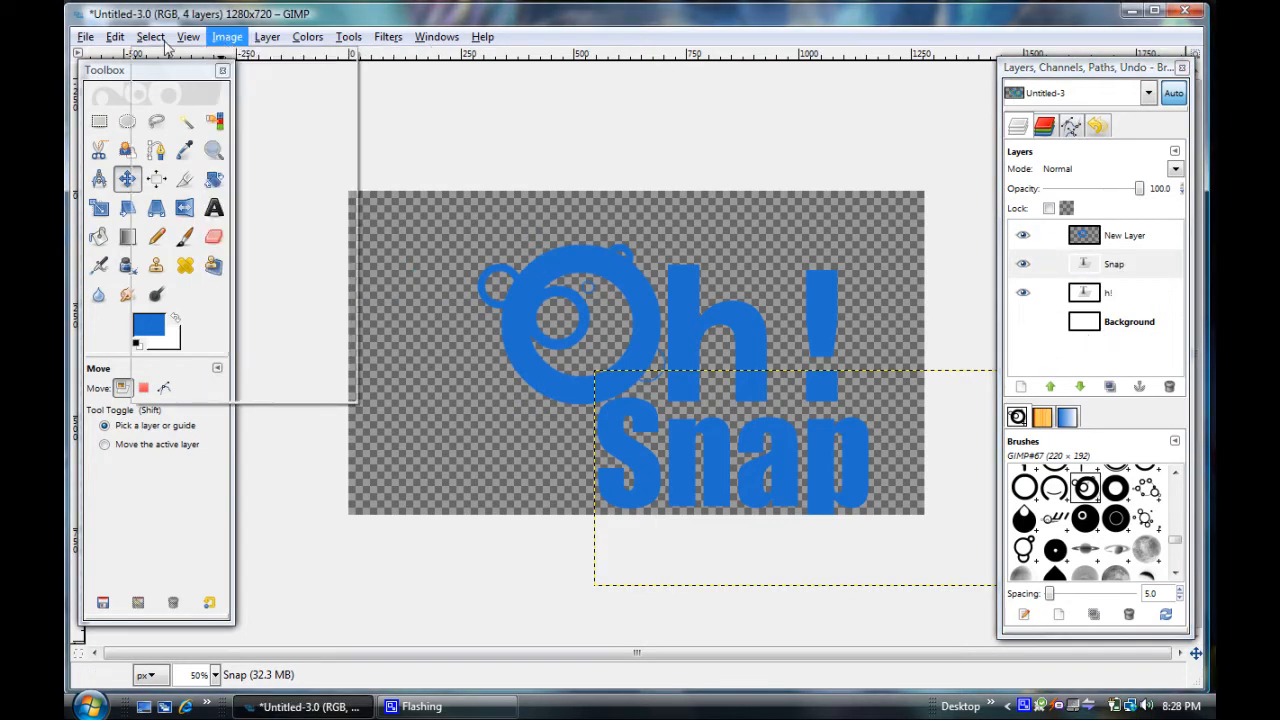
{"action": "left_click", "coordinate": [150, 37]}
{"action": "mouse_move", "coordinate": [117, 39]}
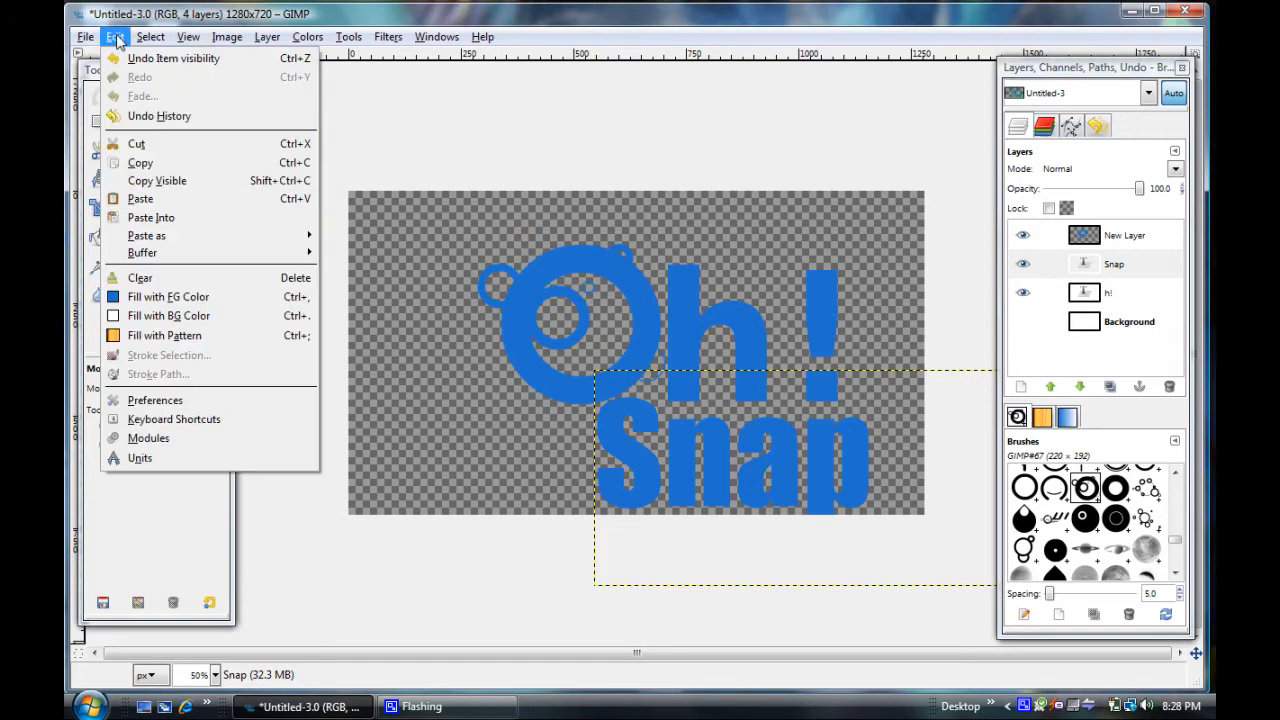
{"action": "left_click", "coordinate": [227, 38]}
{"action": "left_click", "coordinate": [267, 38]}
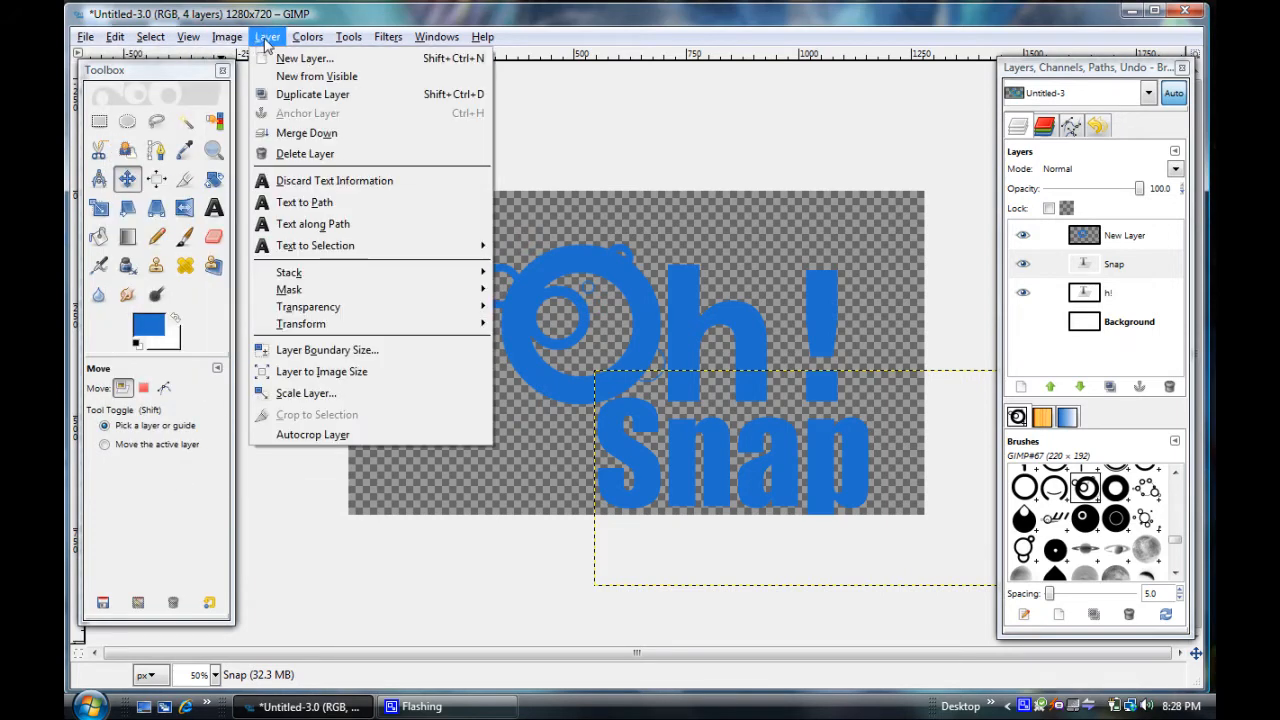
{"action": "mouse_move", "coordinate": [232, 45]}
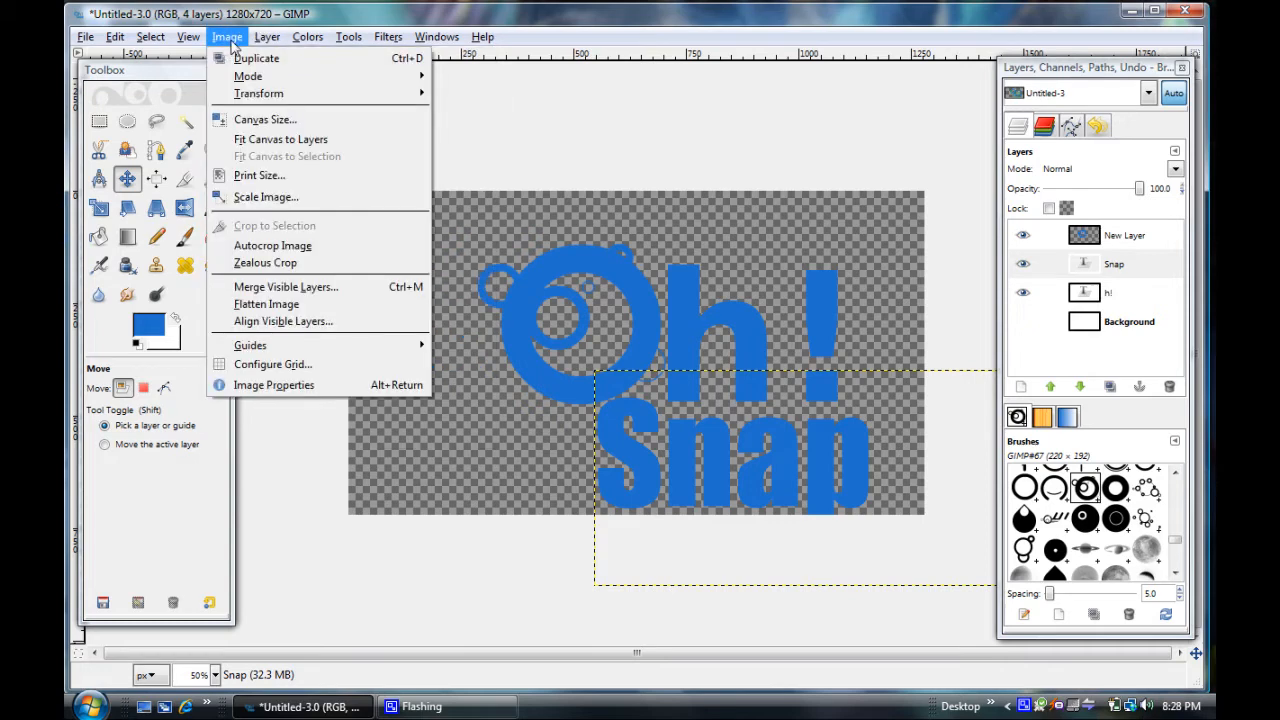
{"action": "left_click", "coordinate": [338, 289]}
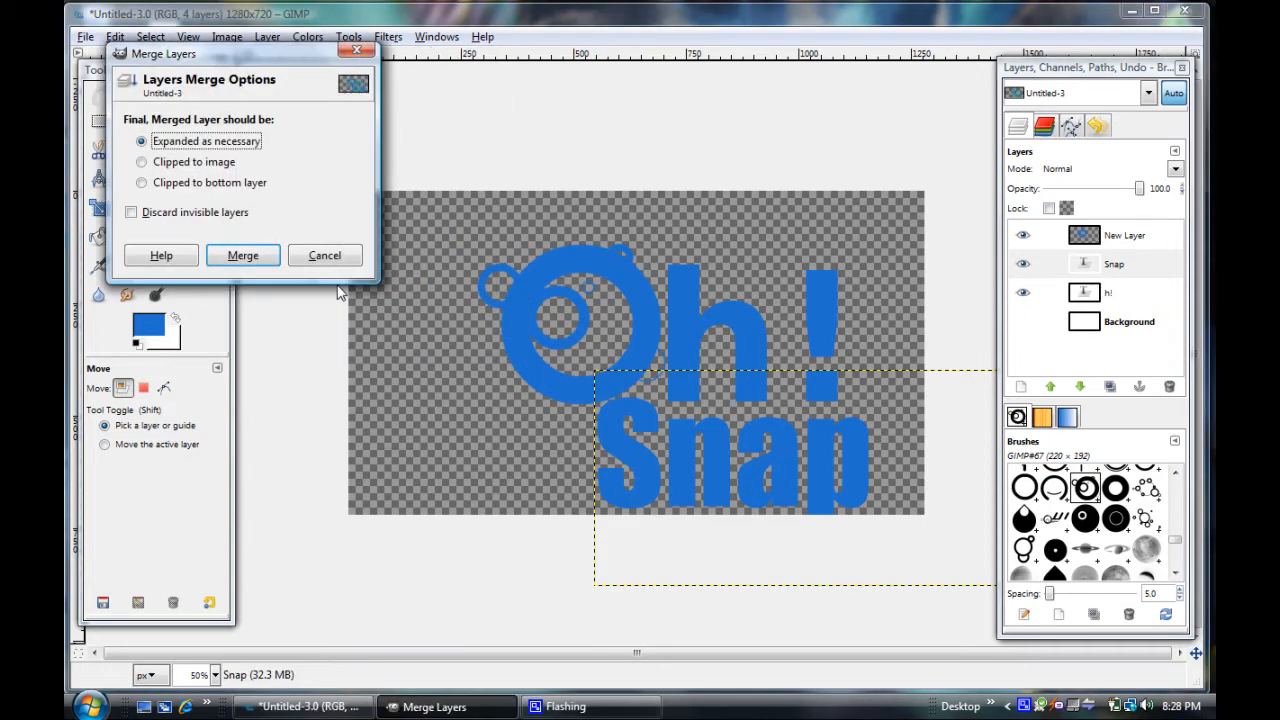
{"action": "left_click", "coordinate": [240, 258]}
Move the merged logo slightly up and to the left on the canvas, and show the Background layer again
{"action": "left_click_drag", "start_coordinate": [543, 296], "coordinate": [483, 265]}
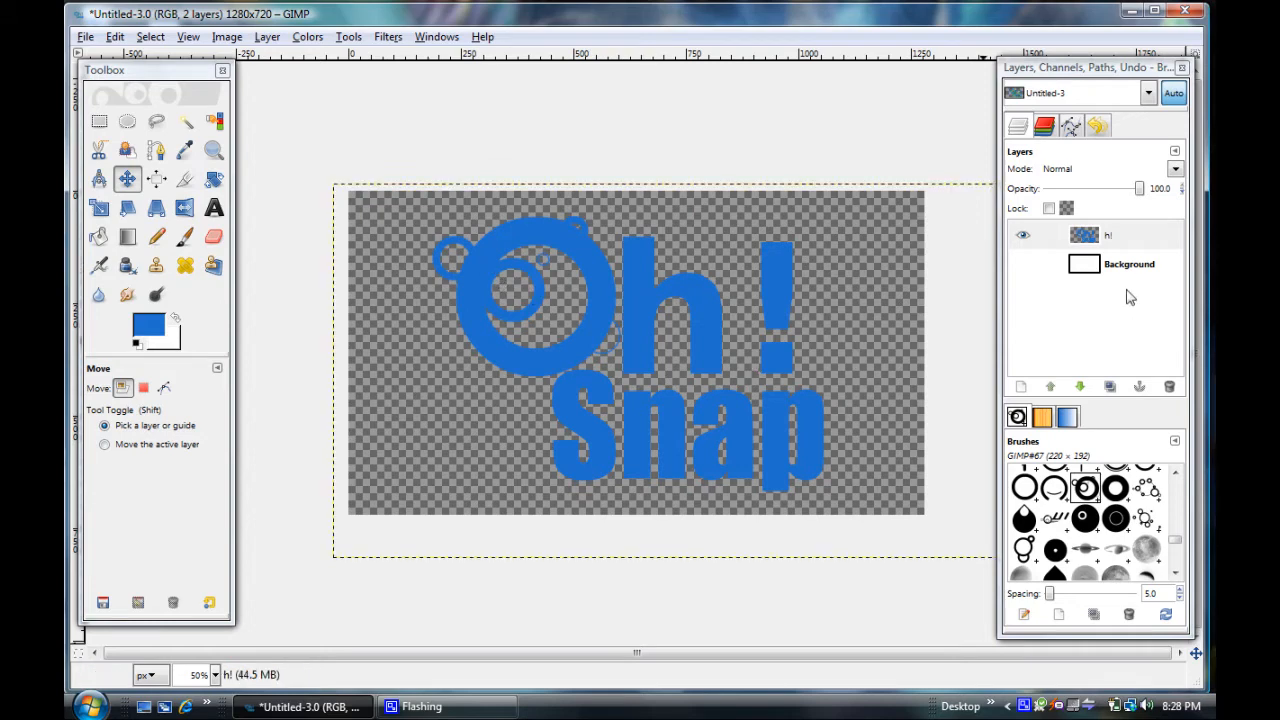
{"action": "left_click", "coordinate": [1024, 267]}
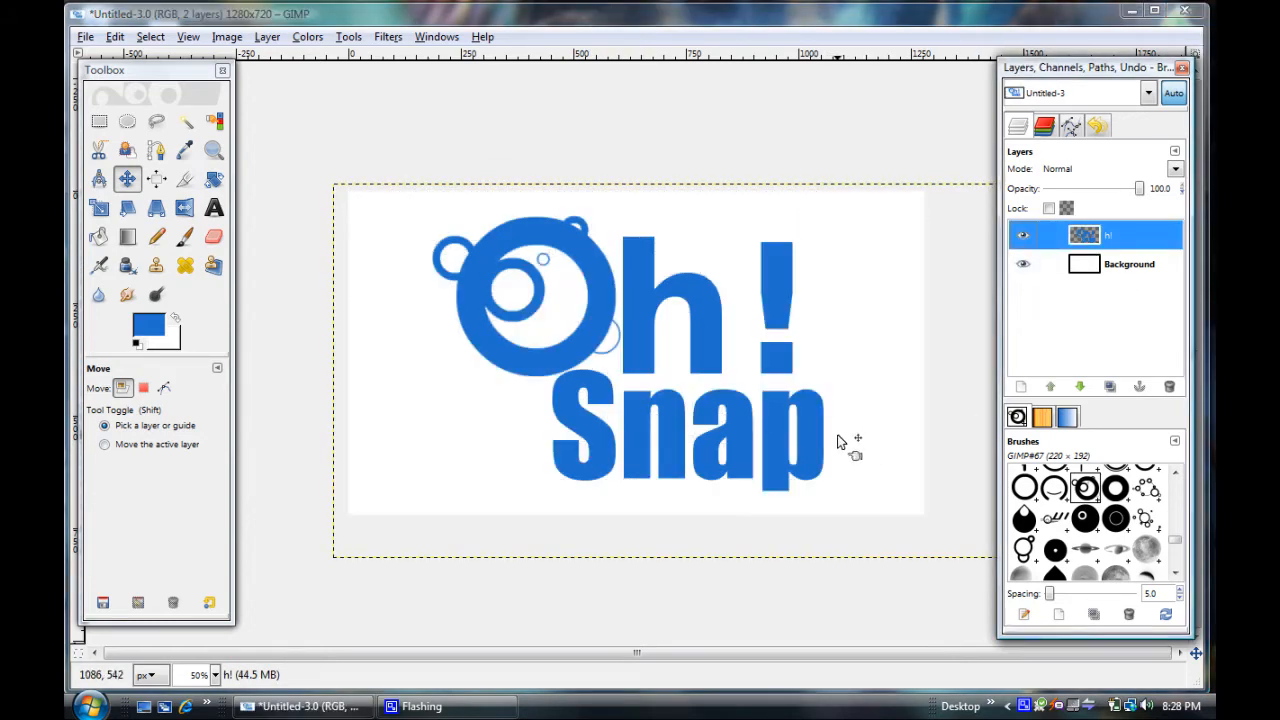
Select the logo's shape with Alpha to Selection and set the Blend tool to Multiply mode, opacity 60 and offset 50
{"action": "right_click", "coordinate": [1095, 237]}
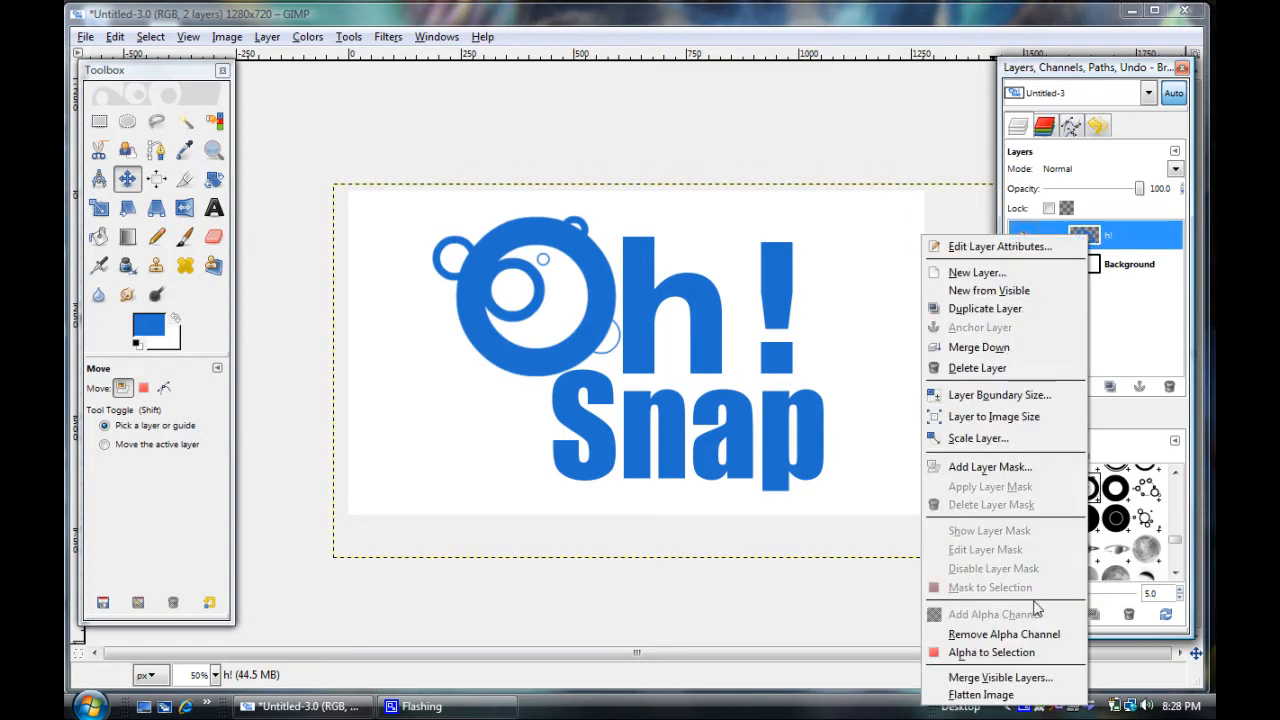
{"action": "left_click", "coordinate": [1017, 652]}
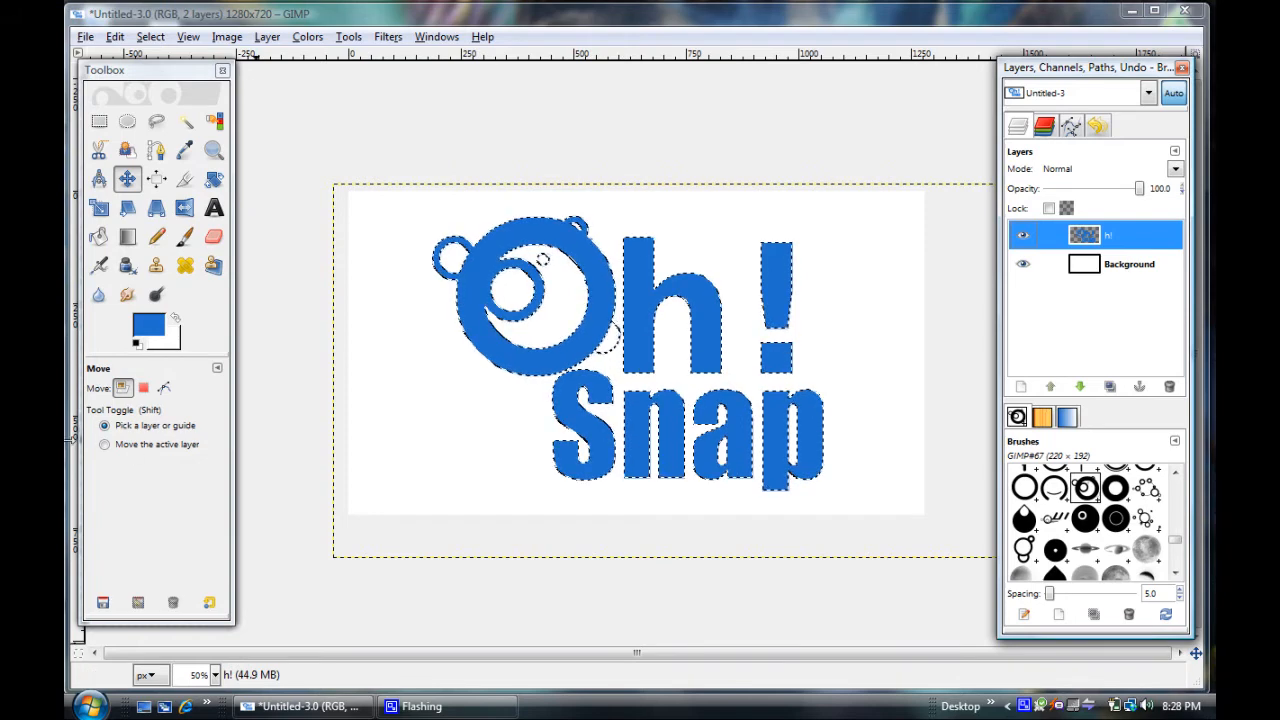
{"action": "left_click", "coordinate": [128, 240]}
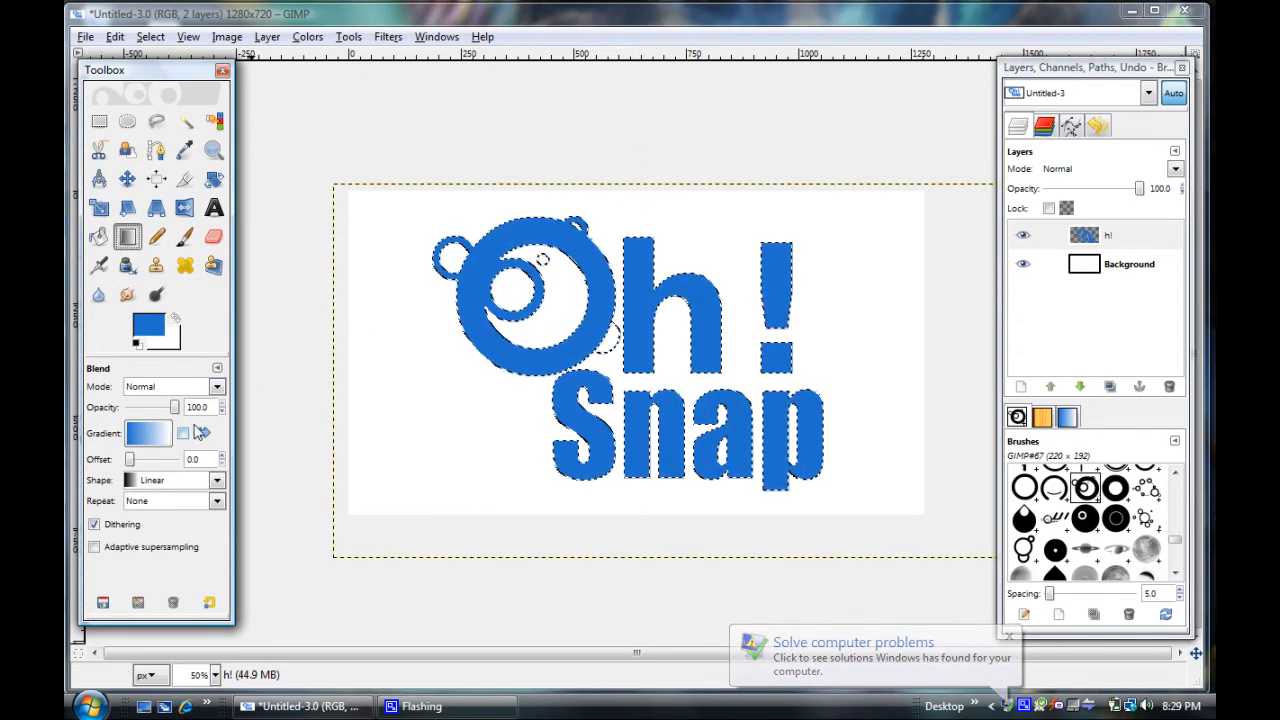
{"action": "left_click", "coordinate": [216, 387]}
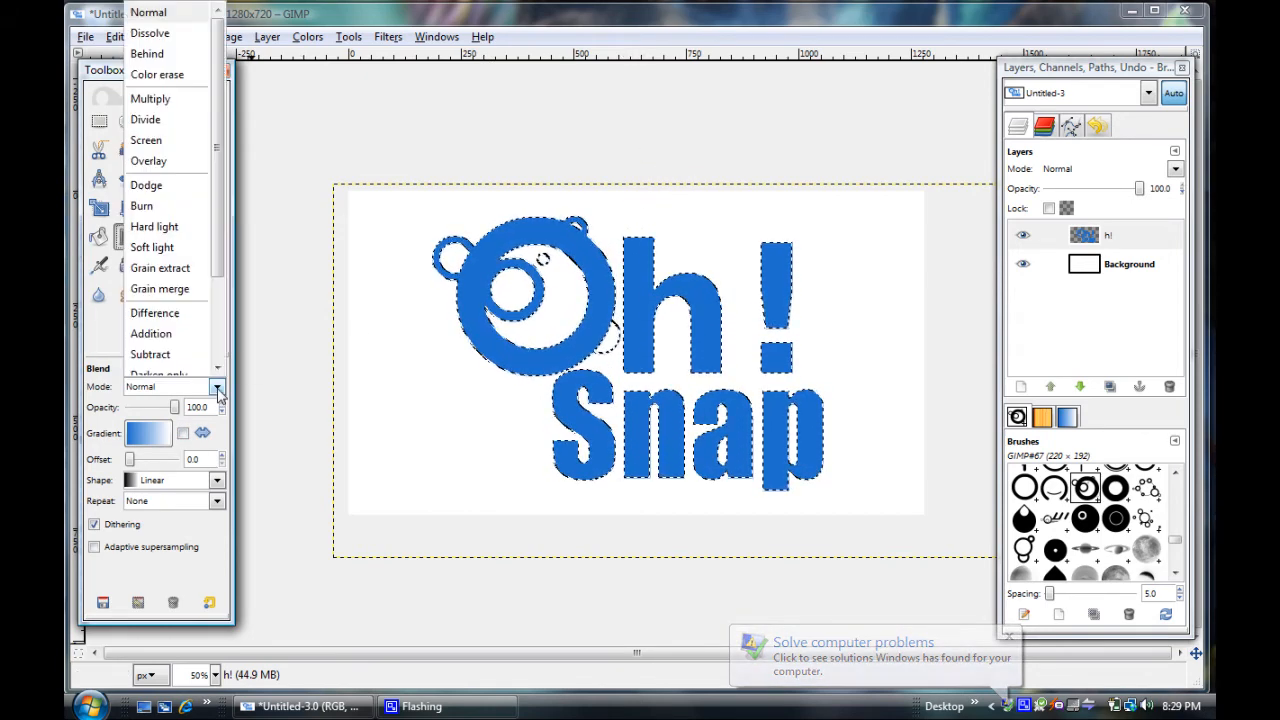
{"action": "left_click", "coordinate": [160, 99]}
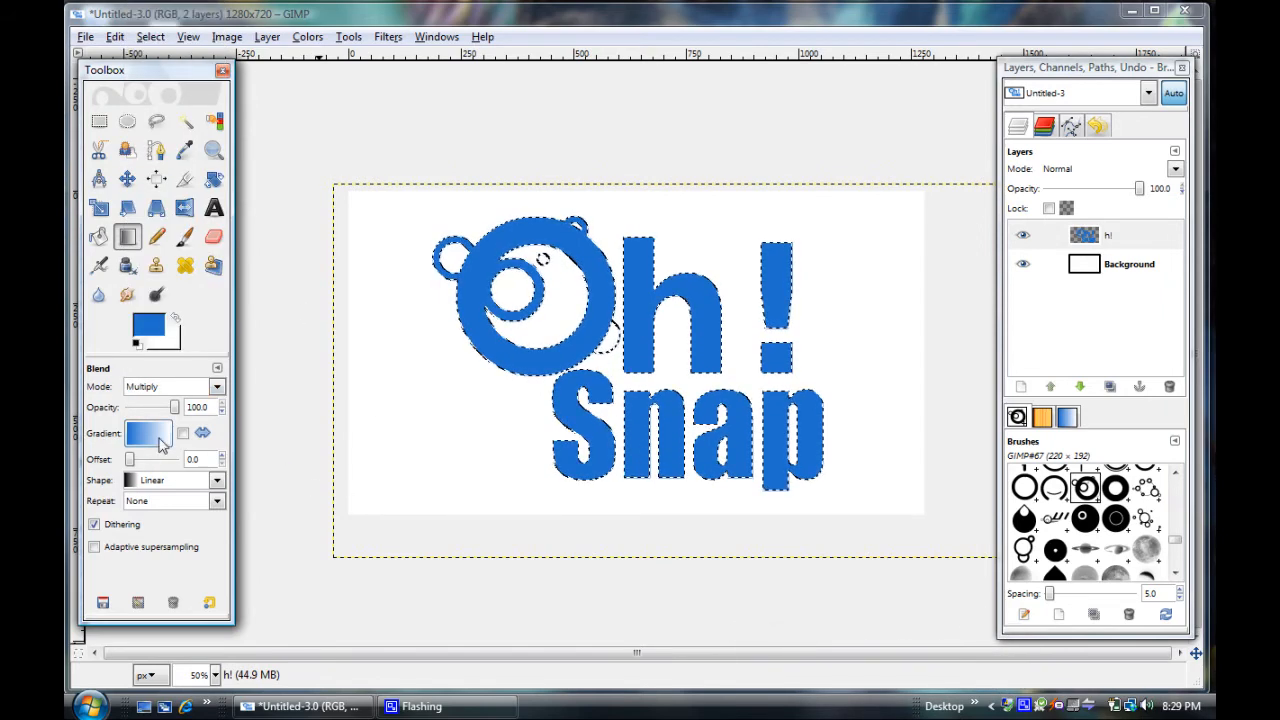
{"action": "left_click_drag", "start_coordinate": [175, 415], "coordinate": [156, 415]}
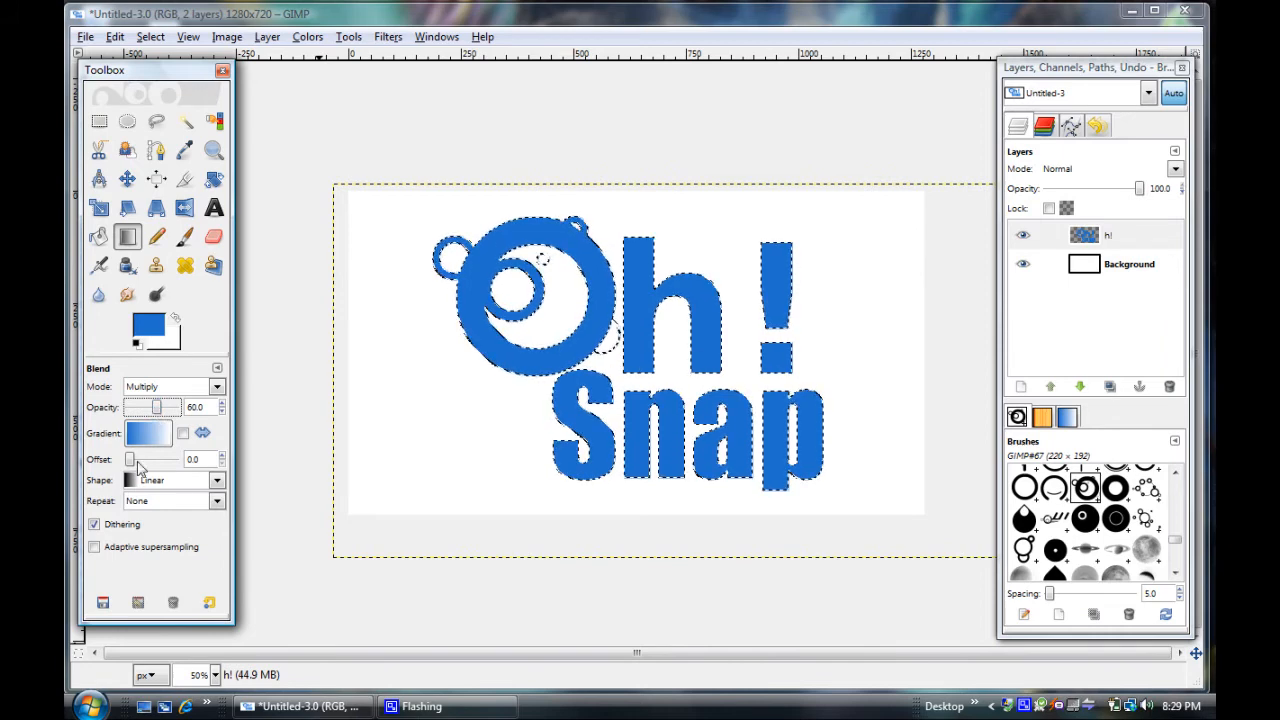
{"action": "left_click_drag", "start_coordinate": [130, 462], "coordinate": [153, 467]}
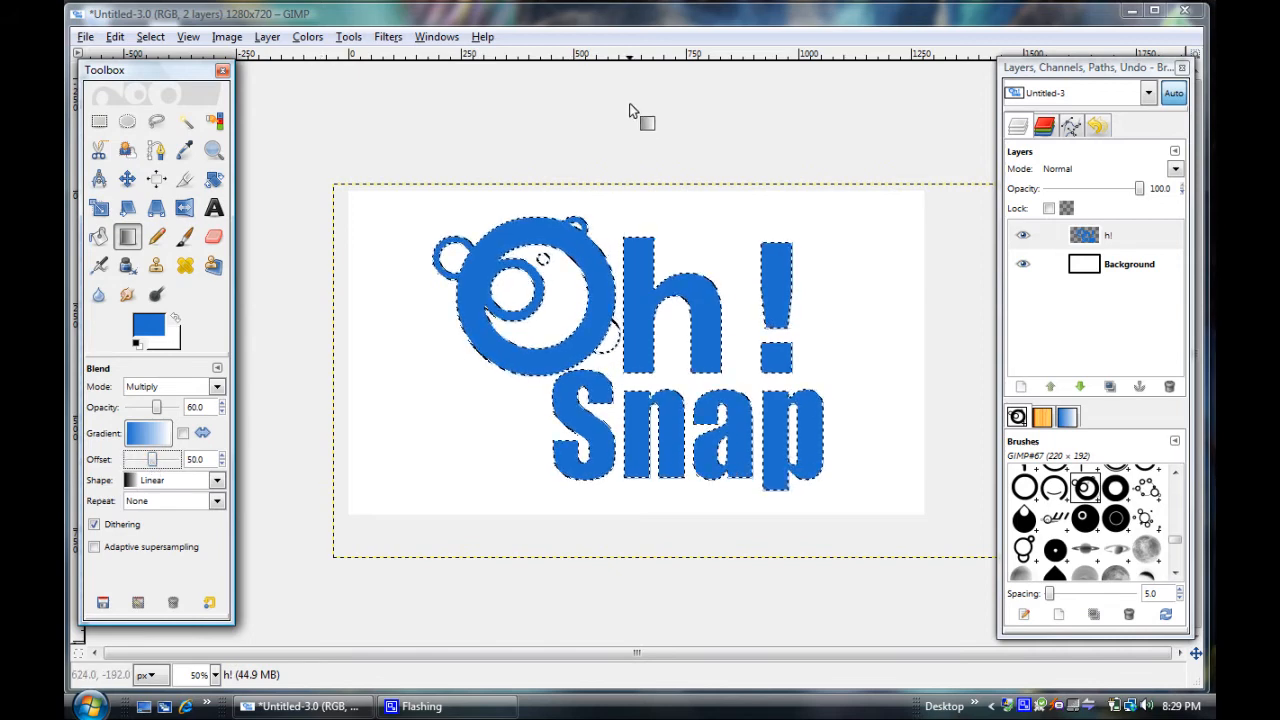
Try a downward gradient over the selected logo, starting above the canvas, and undo the blend
{"action": "left_click_drag", "start_coordinate": [631, 100], "coordinate": [633, 352]}
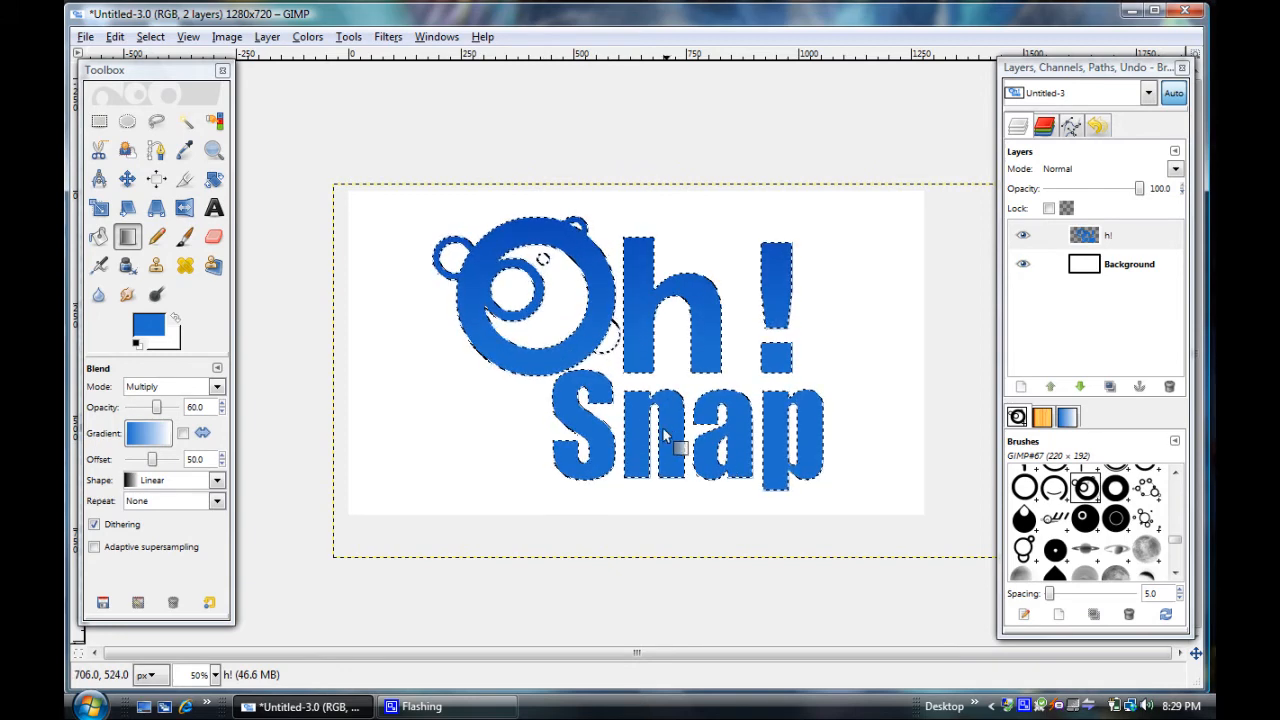
{"action": "left_click", "coordinate": [115, 36]}
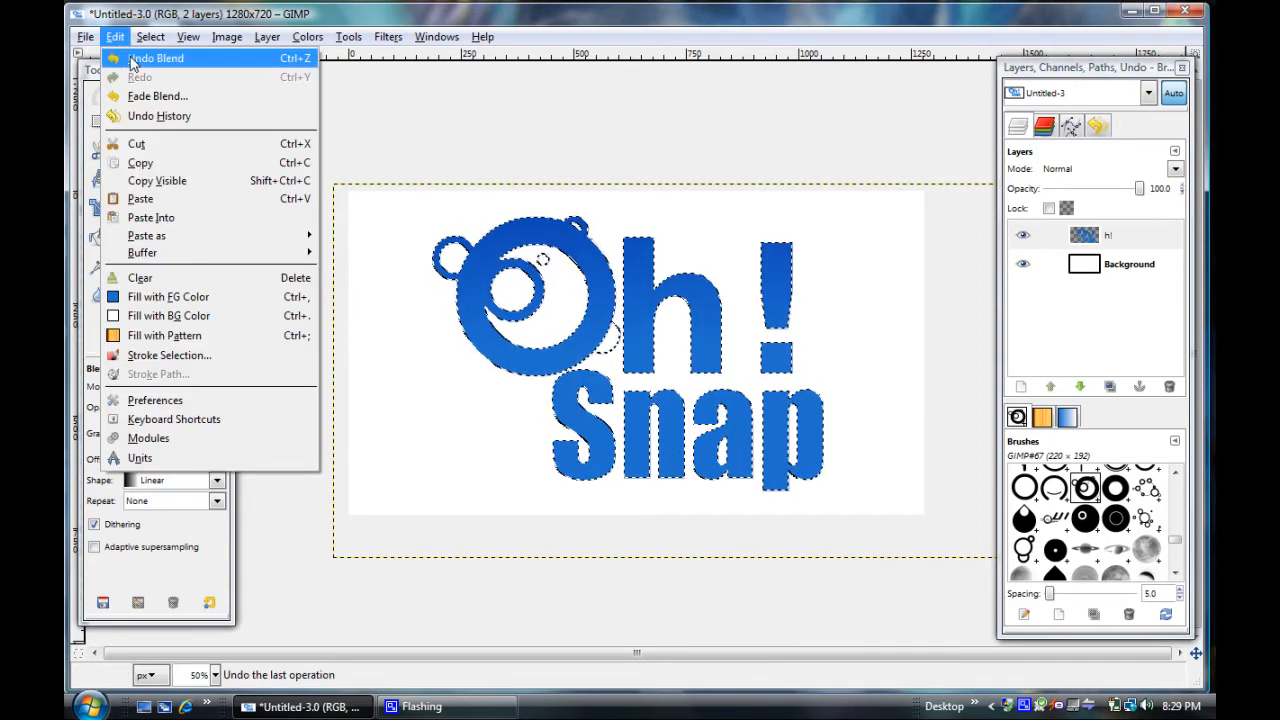
{"action": "left_click", "coordinate": [140, 54]}
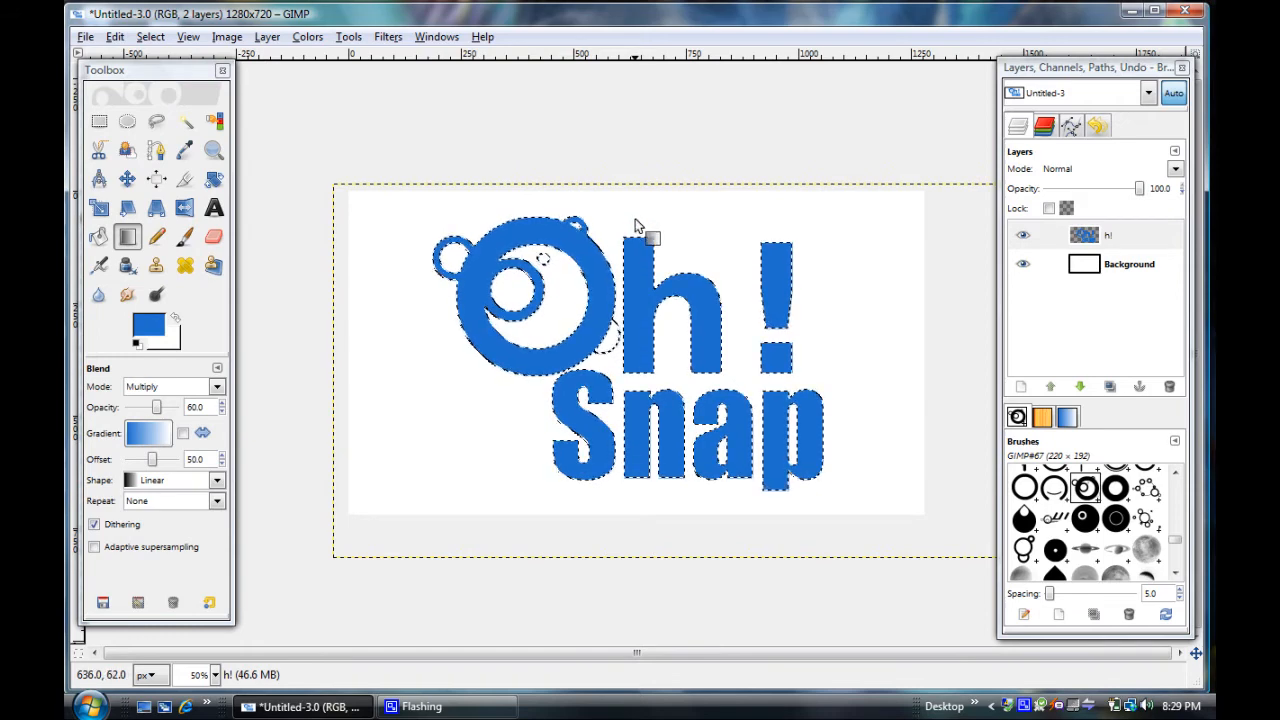
Apply an upward gradient at opacity 80 from the canvas's lower edge to the top of Snap, and clear the selection
{"action": "left_click_drag", "start_coordinate": [161, 416], "coordinate": [172, 416]}
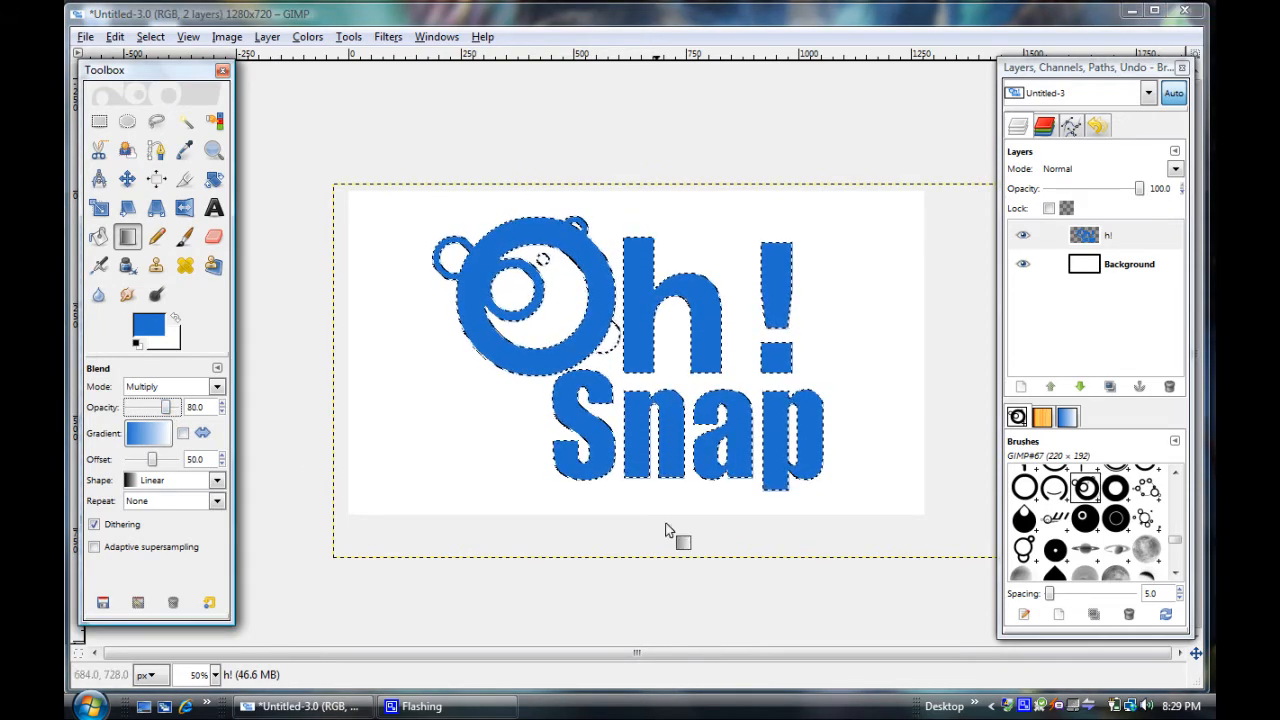
{"action": "left_click_drag", "start_coordinate": [651, 511], "coordinate": [647, 356]}
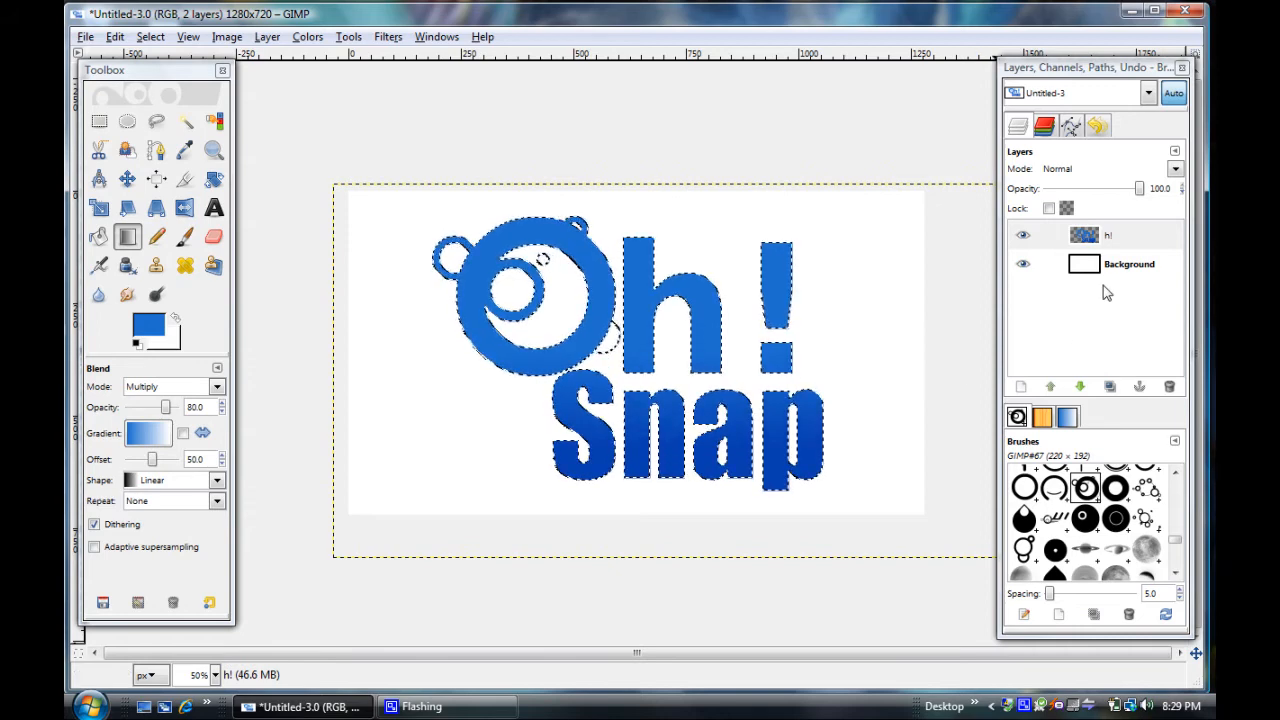
{"action": "key", "text": "alt+s"}
{"action": "key", "text": "Down"}
{"action": "key", "text": "Return"}
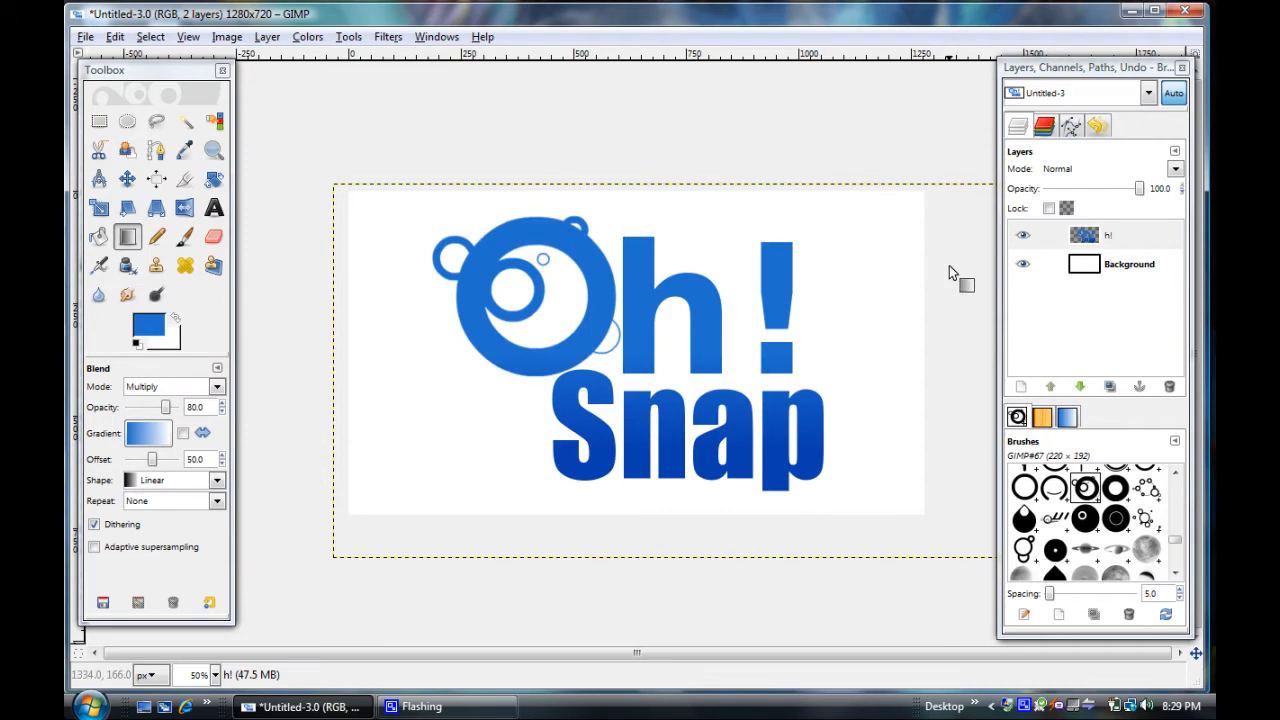
Duplicate the h! logo layer and select the shape of the original h! layer with Alpha to Selection
{"action": "left_click", "coordinate": [1119, 240]}
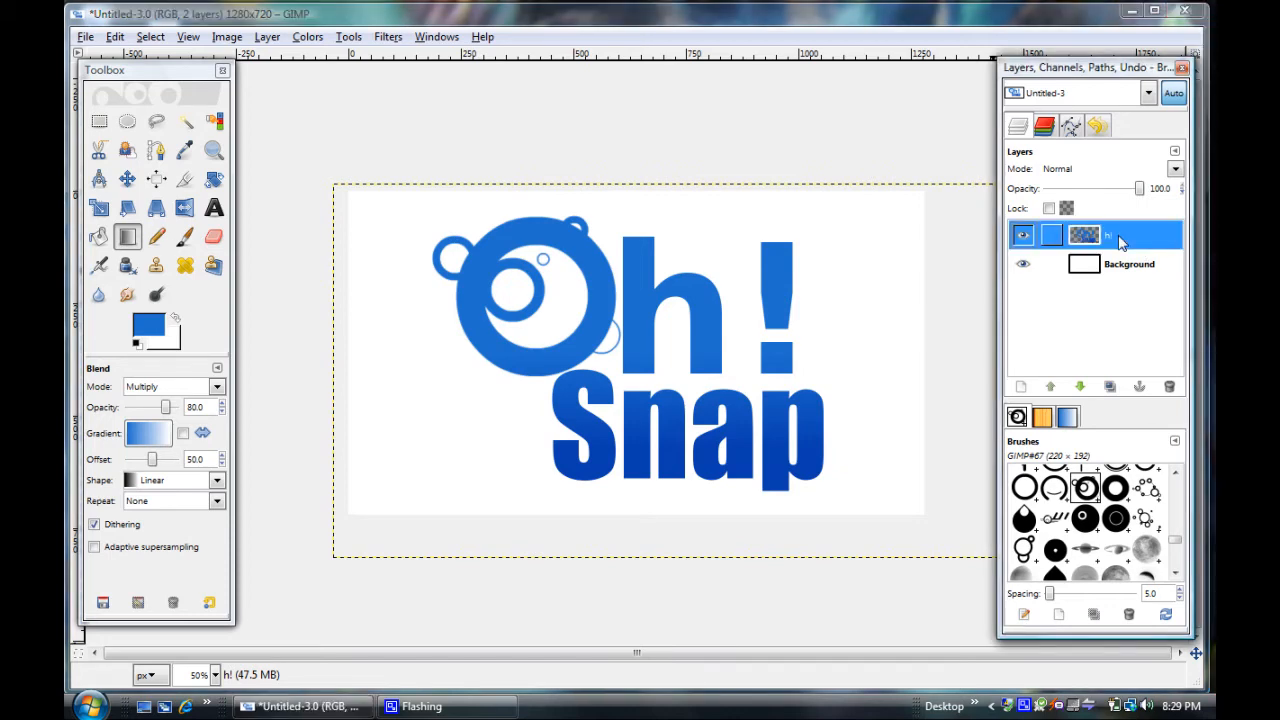
{"action": "left_click", "coordinate": [1110, 388]}
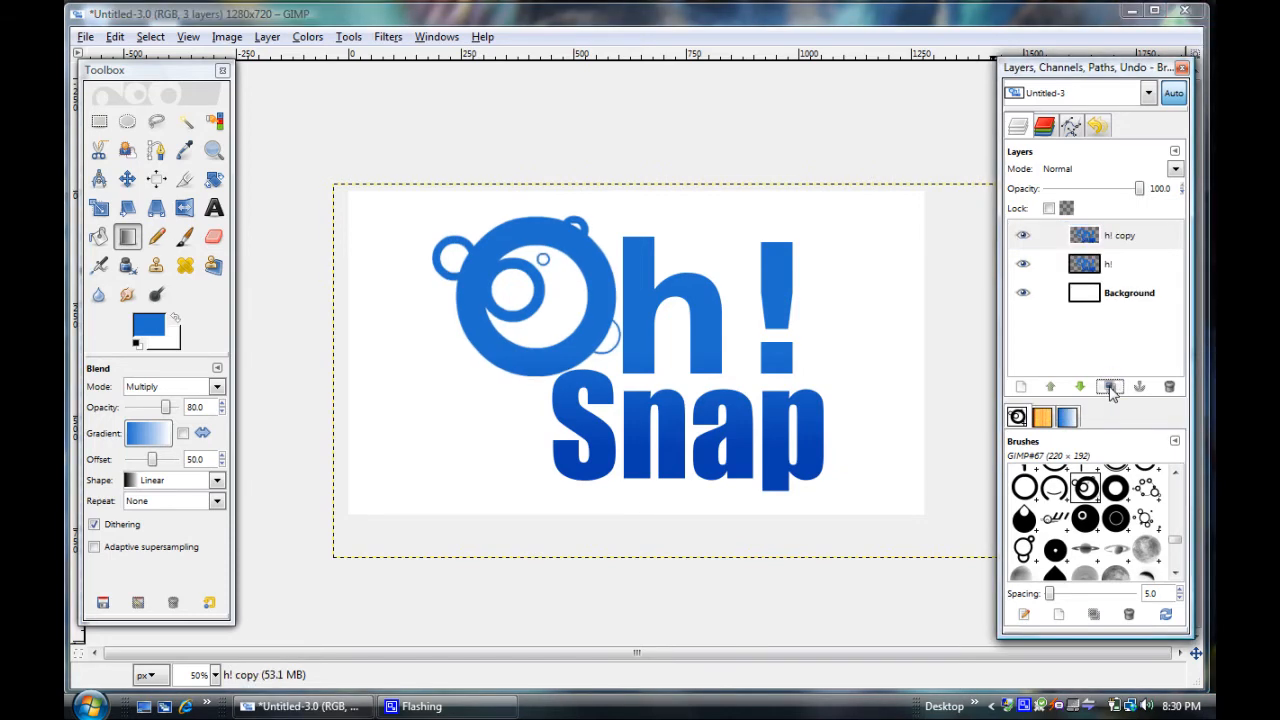
{"action": "left_click", "coordinate": [1110, 266]}
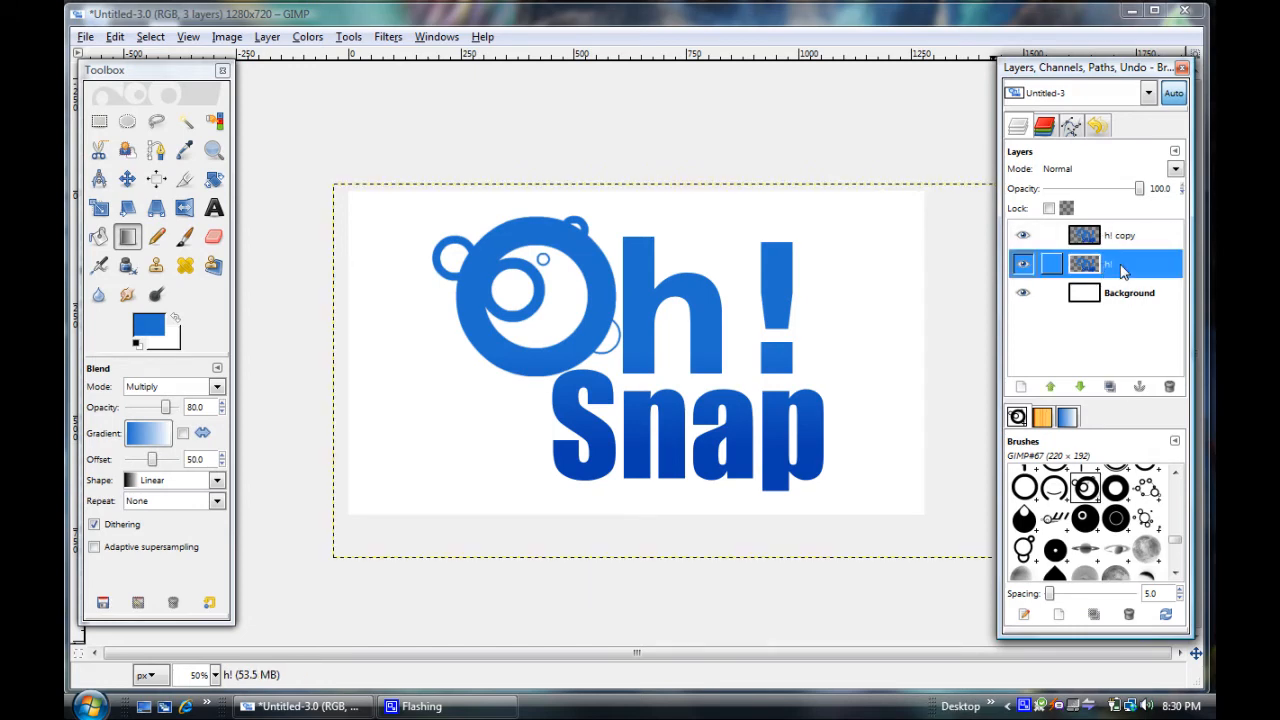
{"action": "right_click", "coordinate": [1118, 268]}
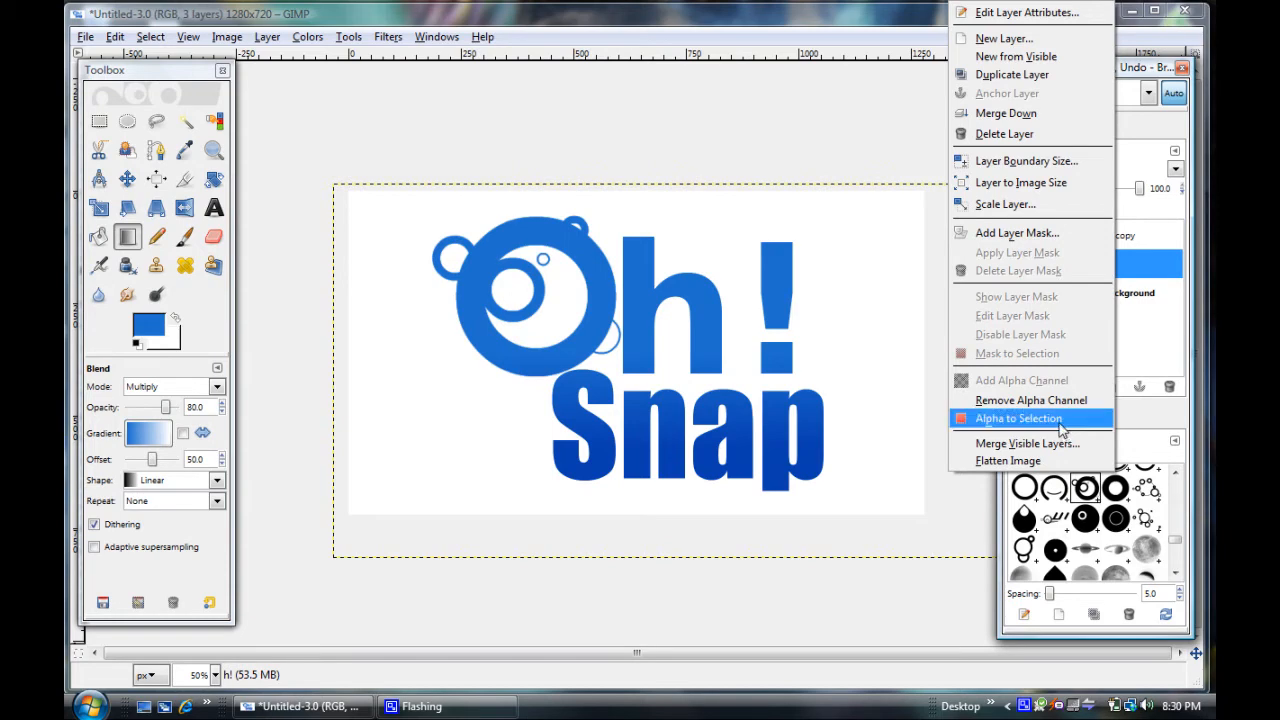
{"action": "left_click", "coordinate": [1018, 418]}
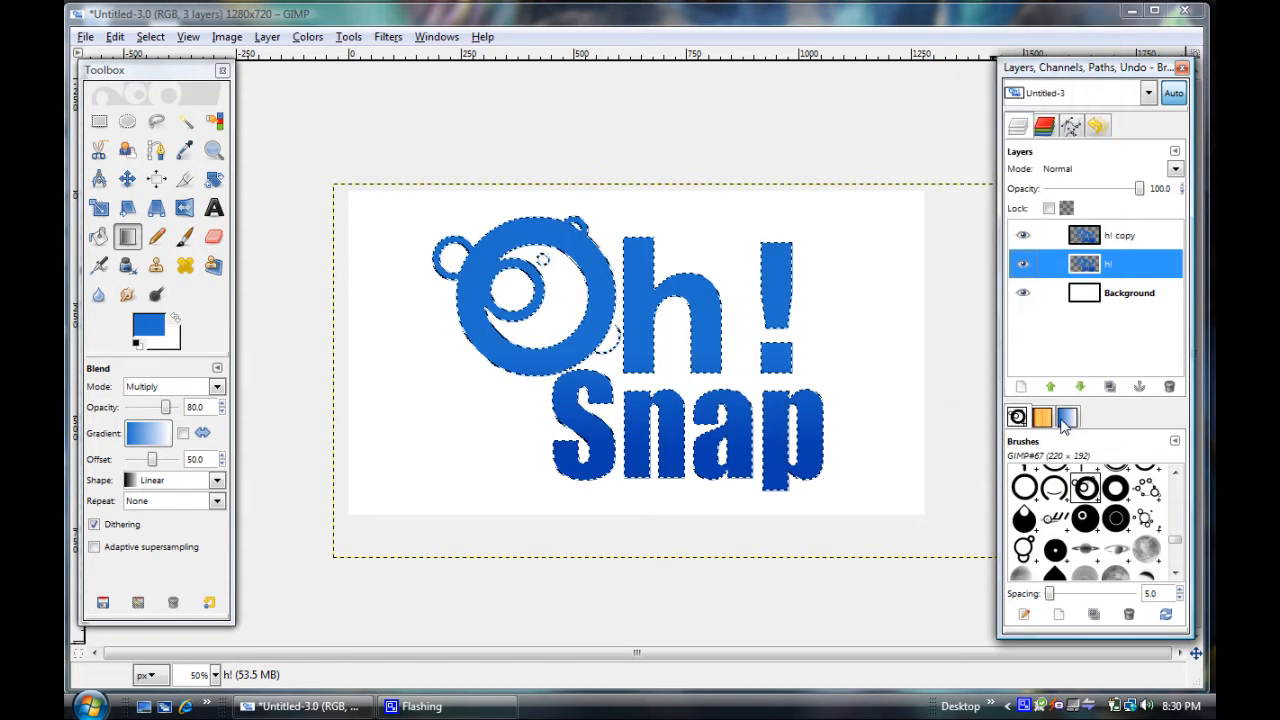
Grow the logo-shaped selection on the original h! layer by 2 pixels
{"action": "left_click", "coordinate": [216, 39]}
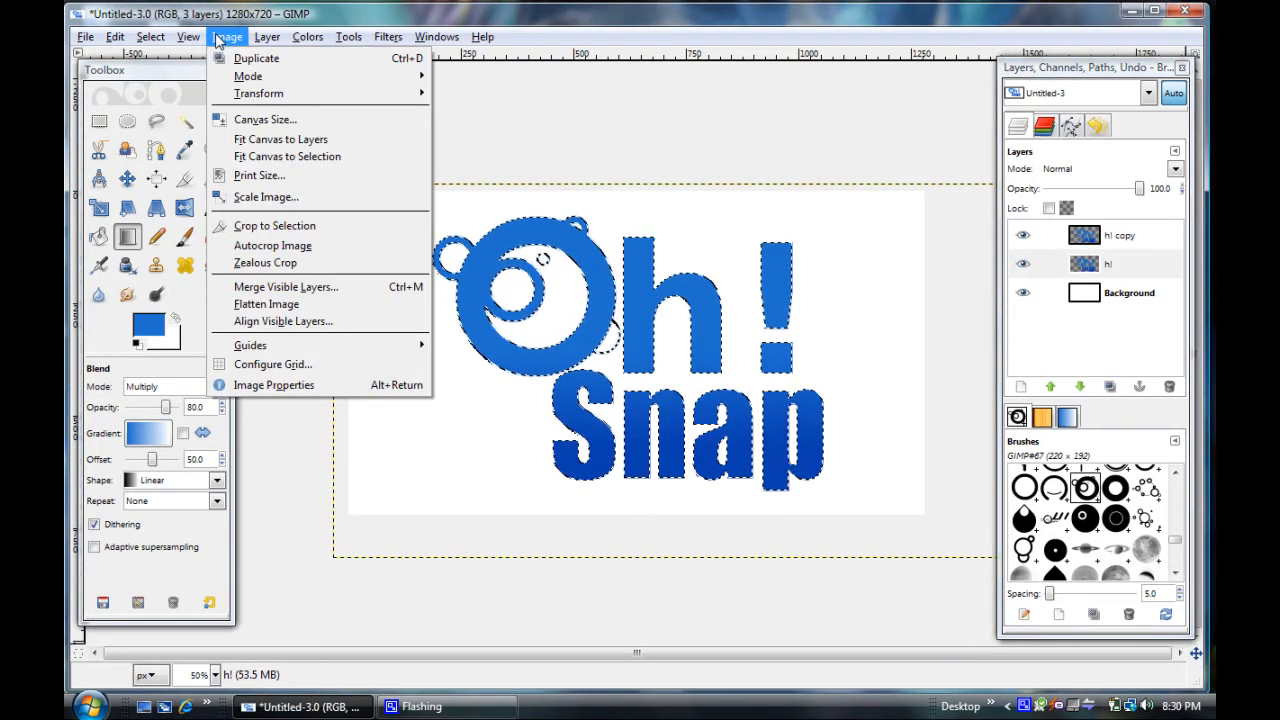
{"action": "mouse_move", "coordinate": [148, 40]}
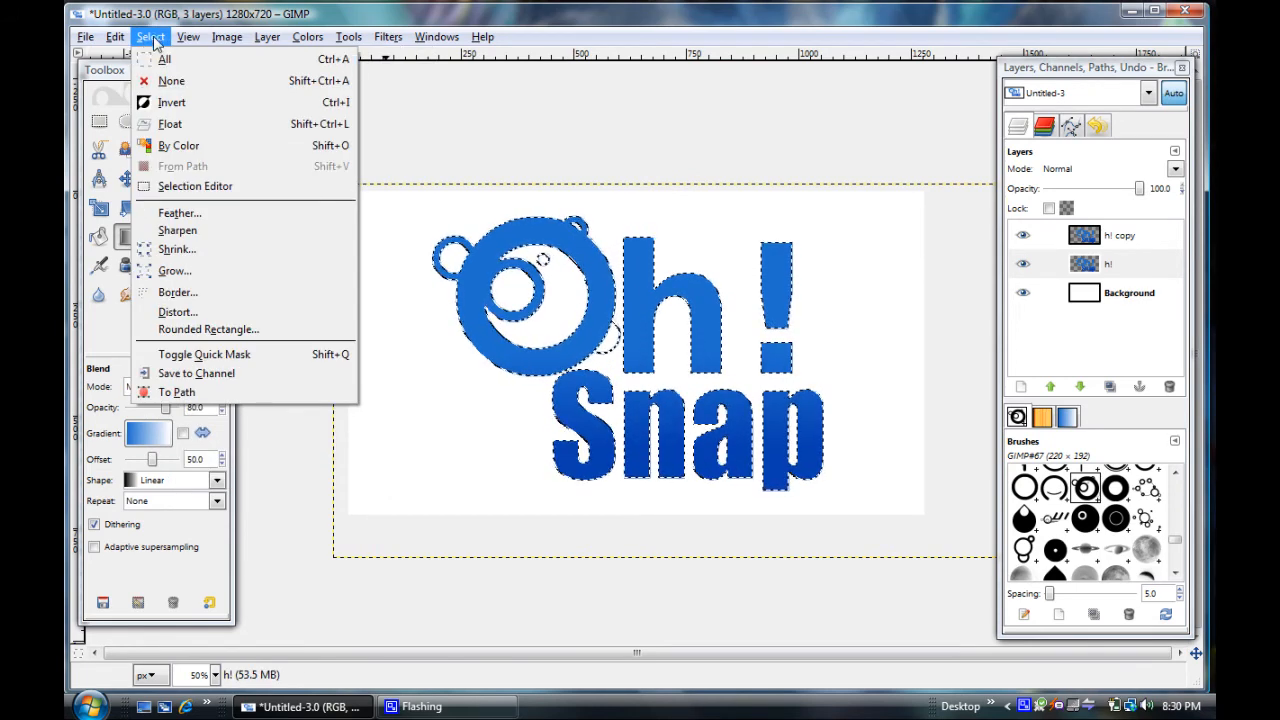
{"action": "left_click", "coordinate": [266, 273]}
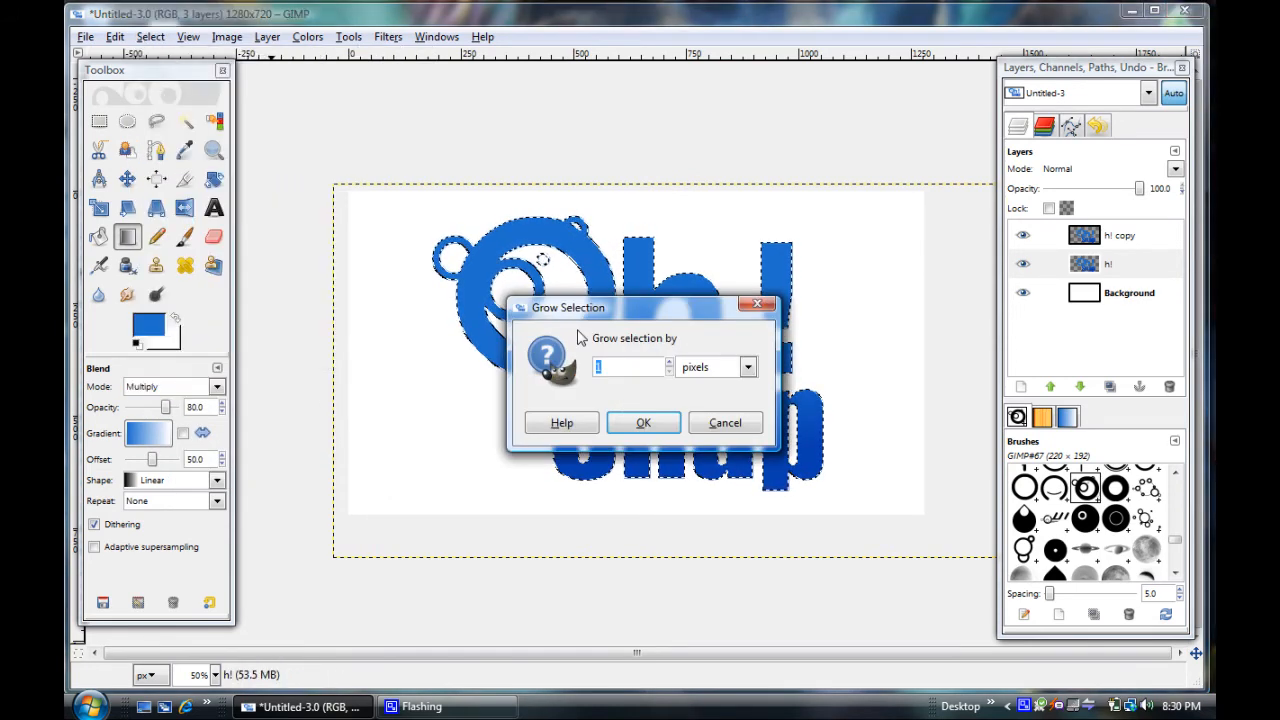
{"action": "type", "text": "2"}
{"action": "left_click", "coordinate": [645, 425]}
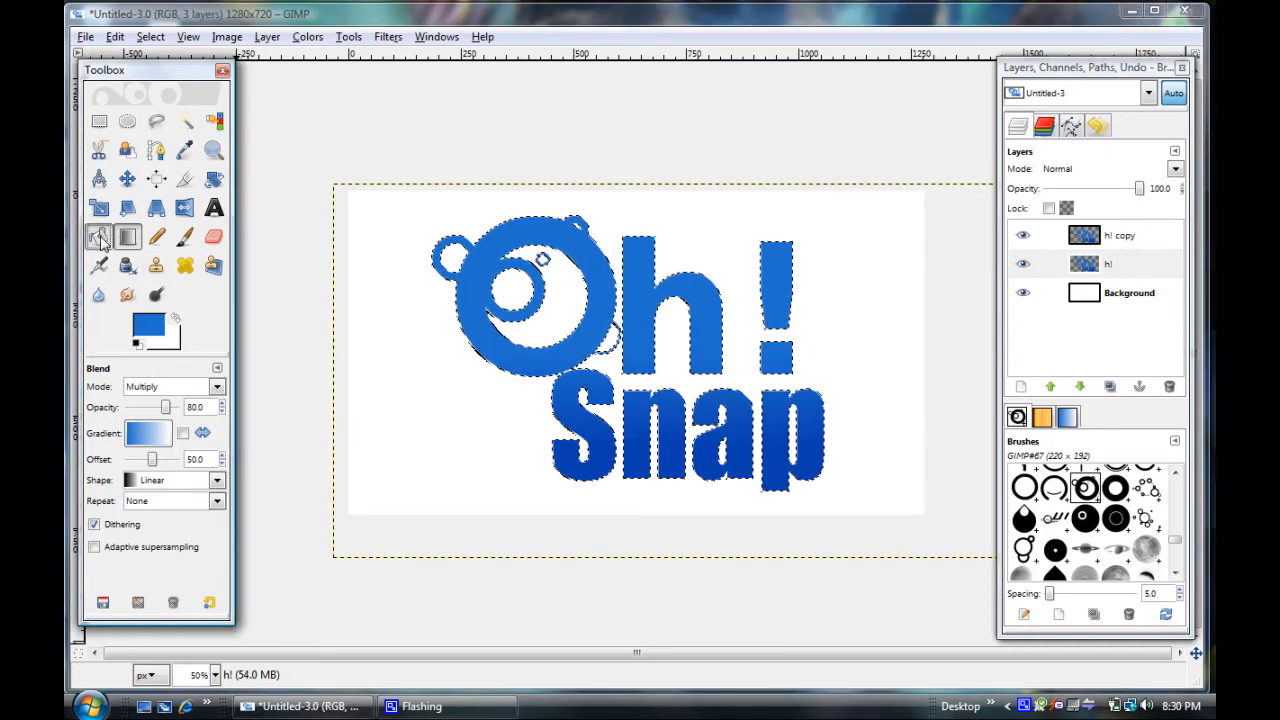
Choose the Bucket Fill tool and set the foreground color to dark navy blue, 172c44
{"action": "left_click", "coordinate": [100, 238]}
{"action": "left_click", "coordinate": [152, 334]}
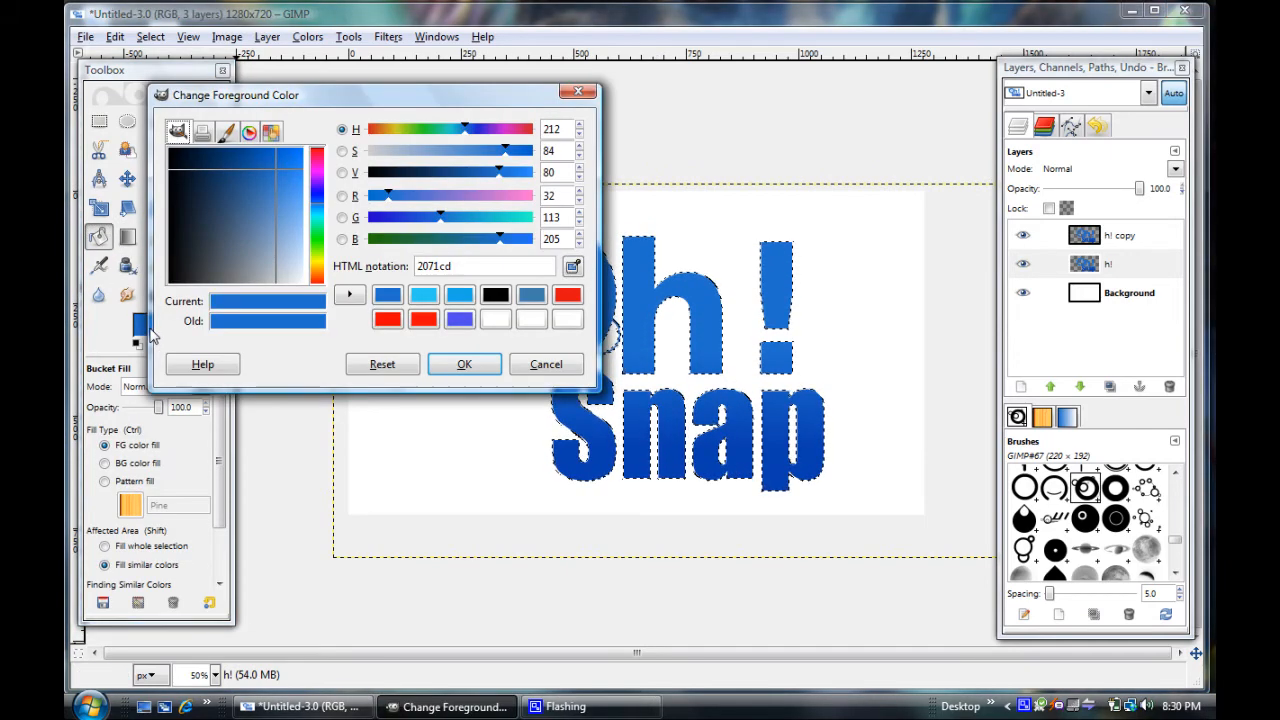
{"action": "left_click_drag", "start_coordinate": [274, 168], "coordinate": [207, 195]}
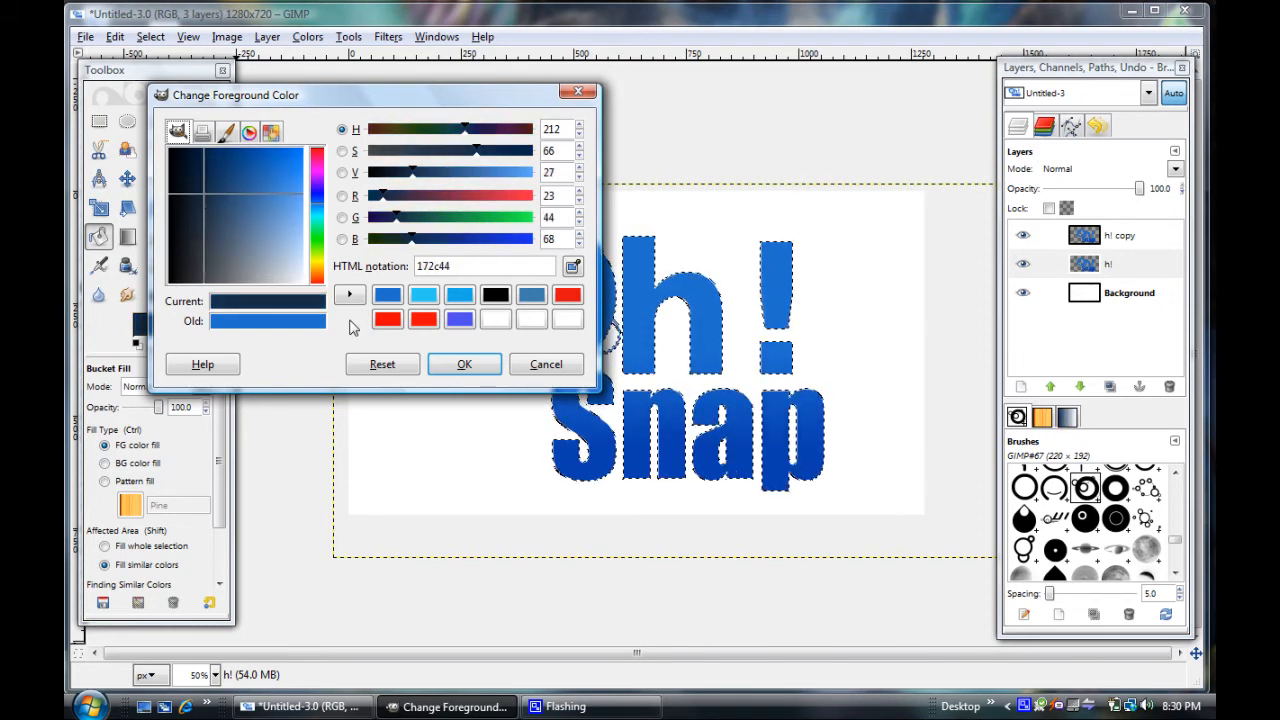
{"action": "left_click", "coordinate": [460, 364]}
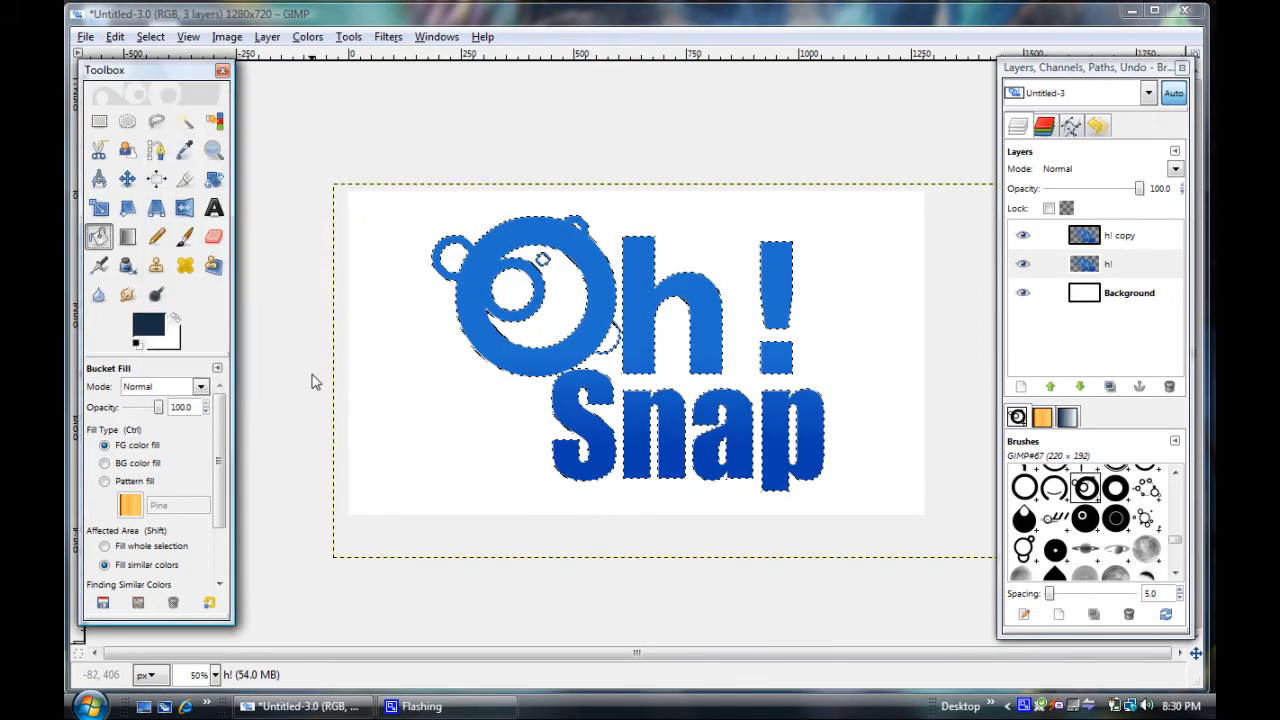
Fill the whole grown selection on the h! layer with the dark foreground color and clear the selection
{"action": "left_click", "coordinate": [105, 547]}
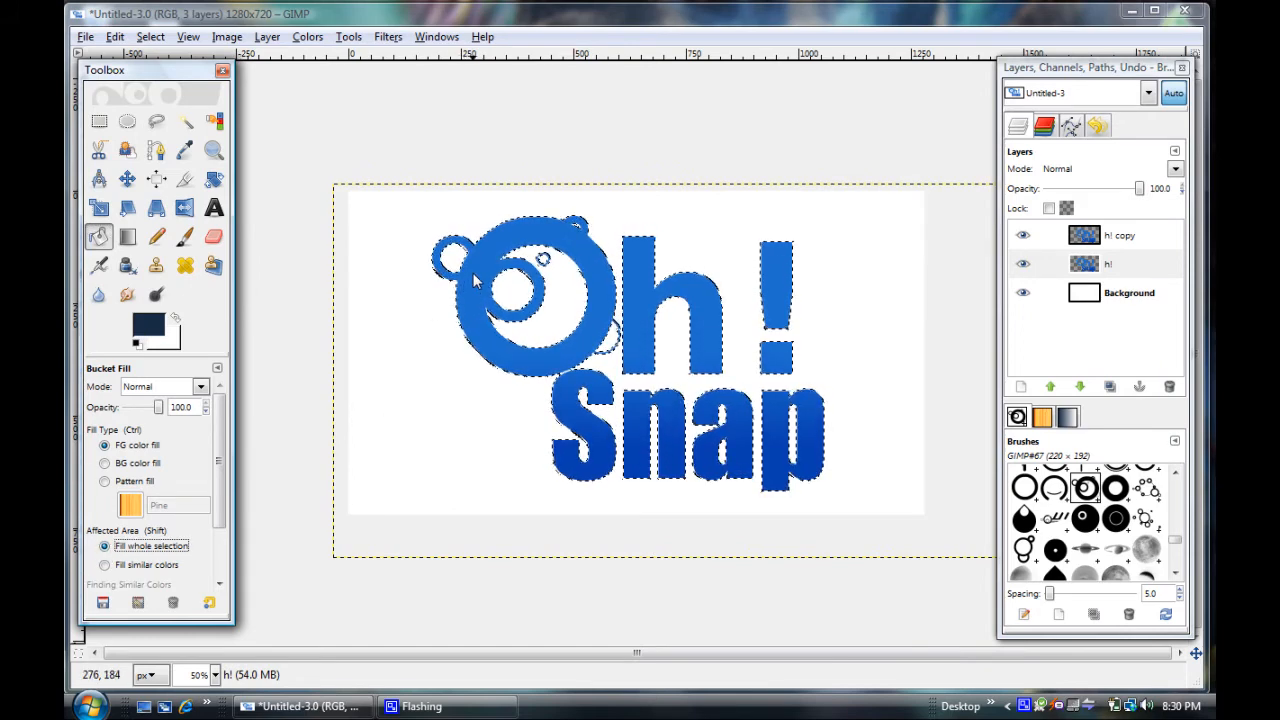
{"action": "left_click", "coordinate": [567, 343]}
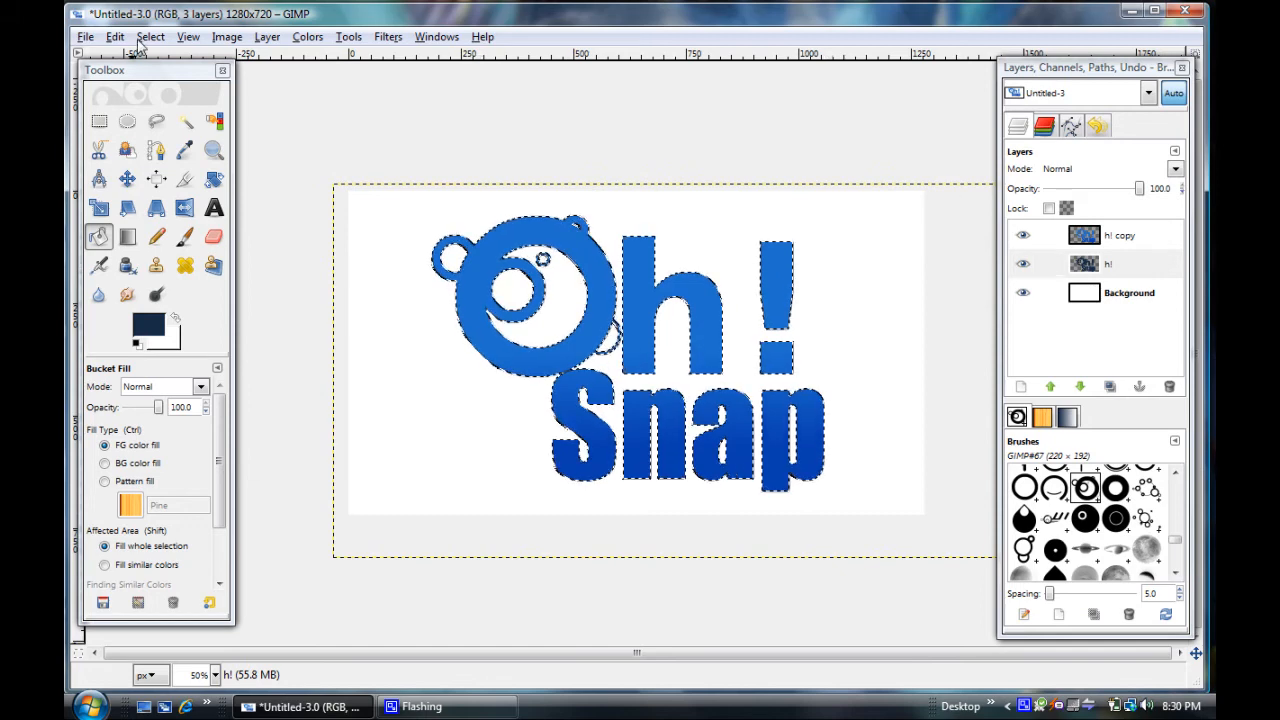
{"action": "left_click", "coordinate": [150, 37]}
{"action": "left_click", "coordinate": [168, 82]}
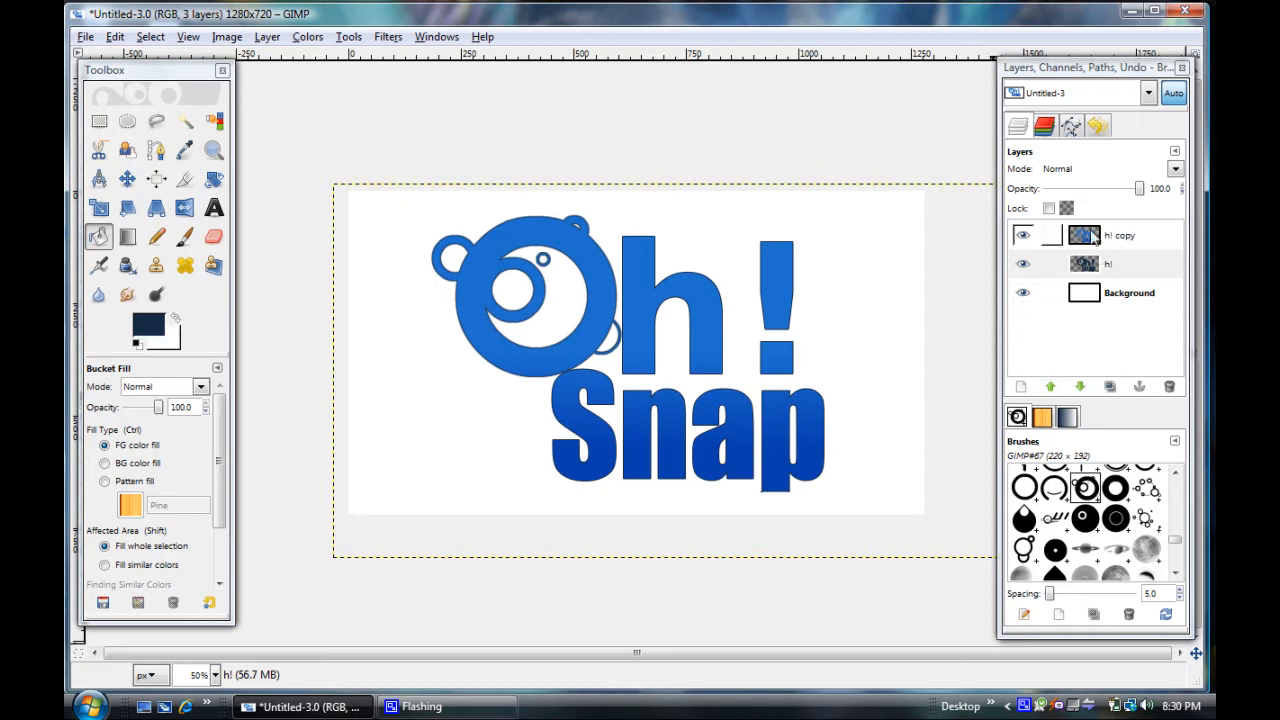
Merge the h! and h! copy layers, expanded as necessary, keeping the Background layer separate by hiding it during the merge
{"action": "left_click", "coordinate": [1023, 294]}
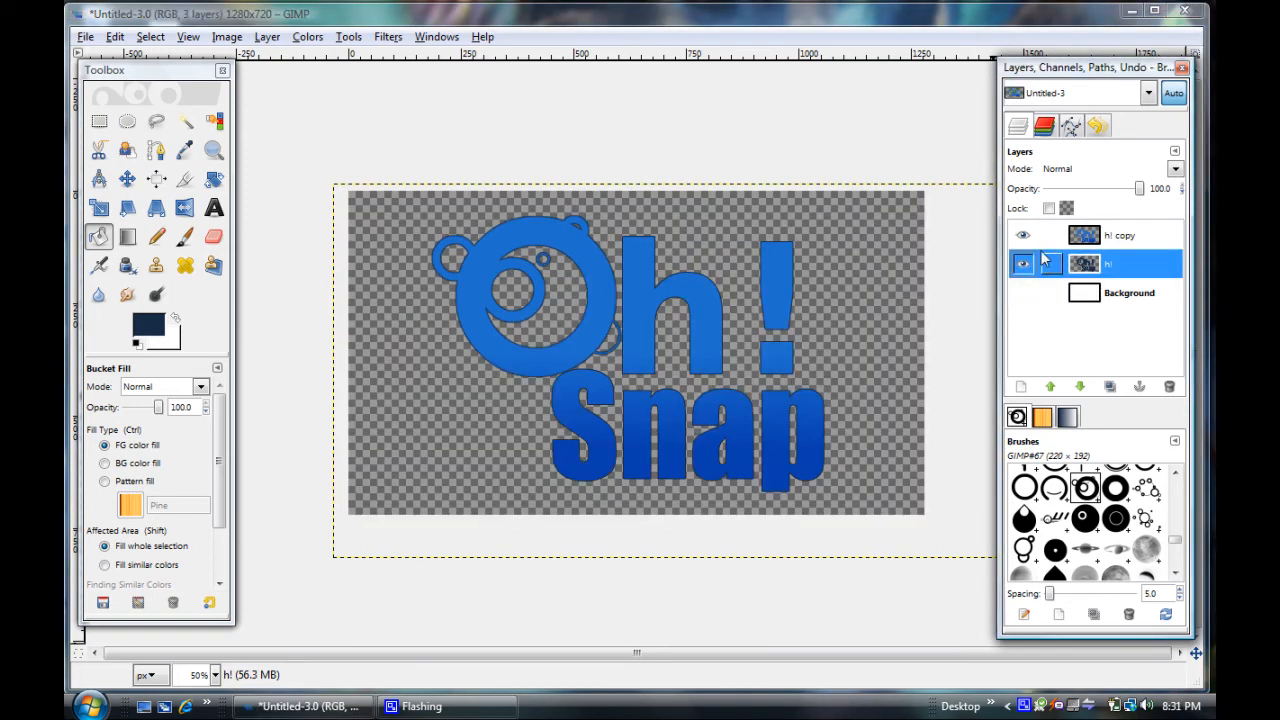
{"action": "left_click", "coordinate": [226, 37]}
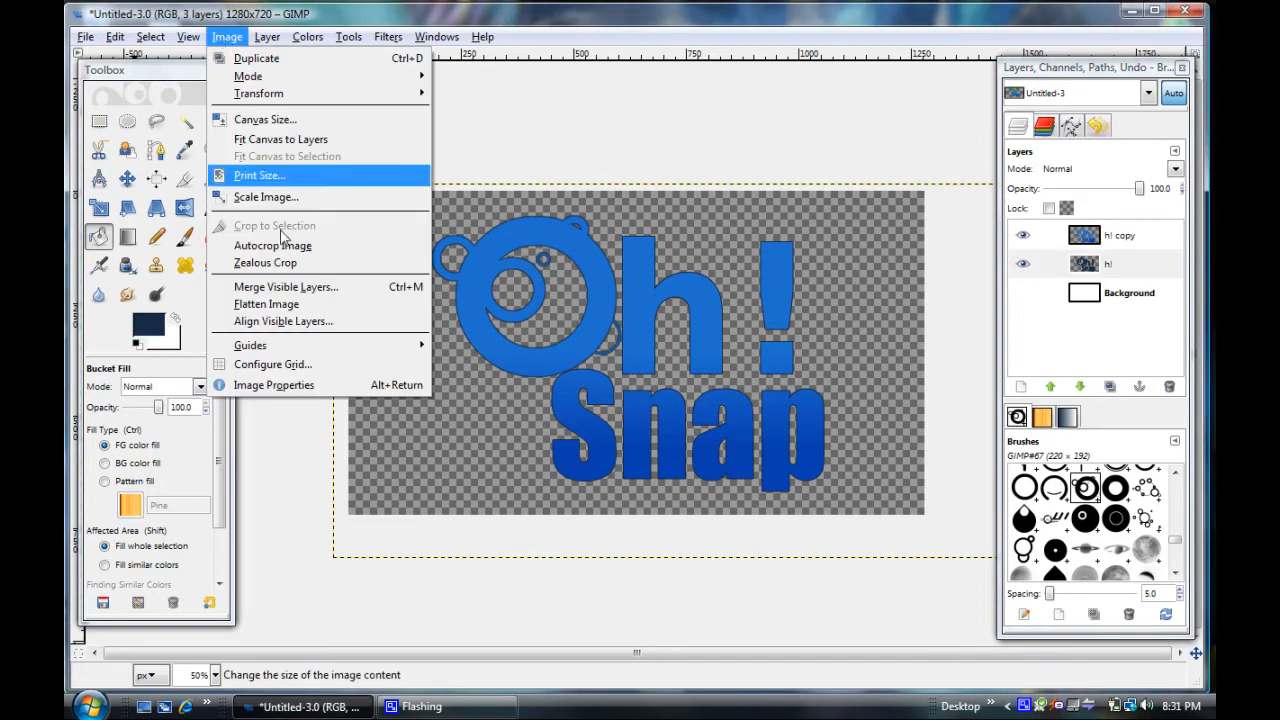
{"action": "left_click", "coordinate": [301, 288]}
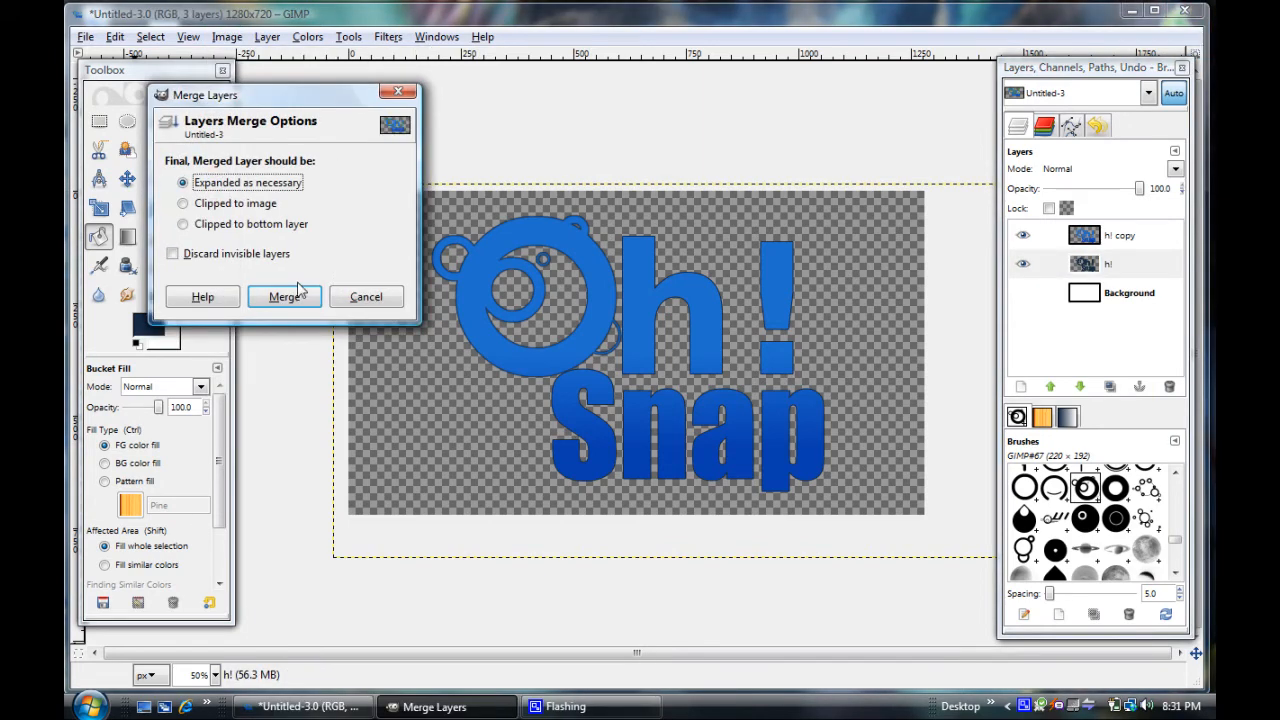
{"action": "left_click", "coordinate": [274, 297]}
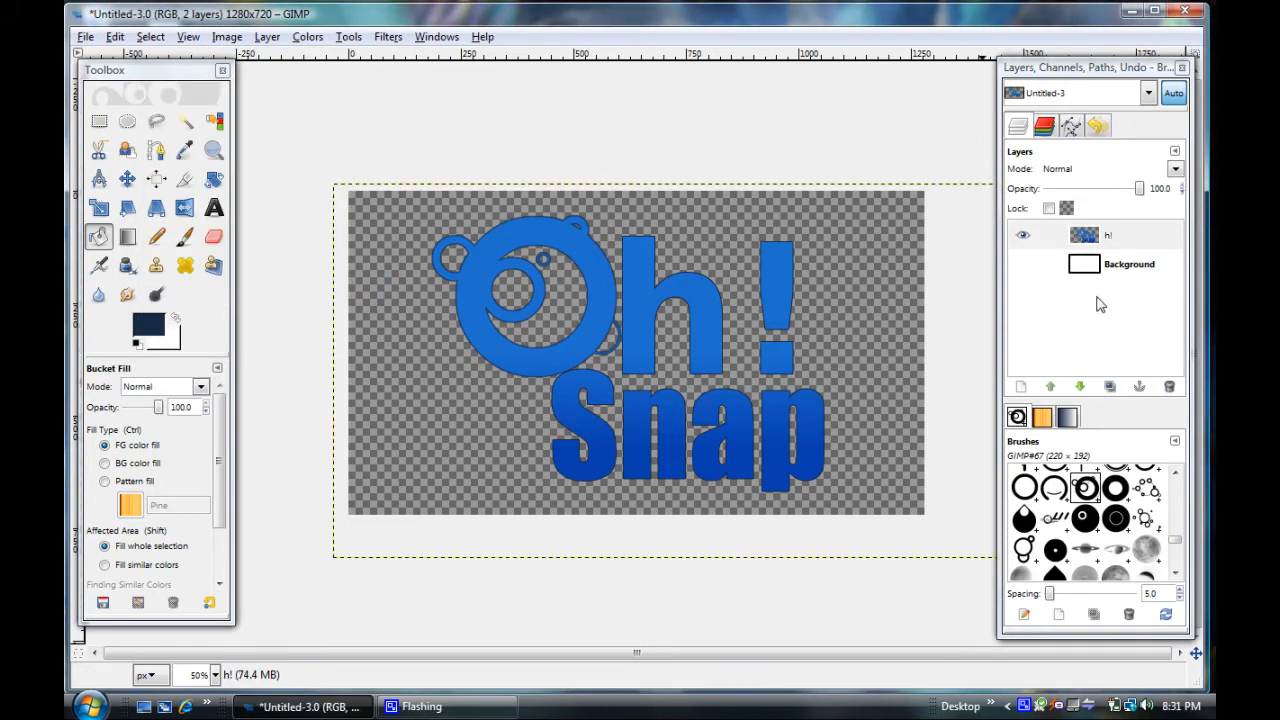
{"action": "left_click", "coordinate": [1022, 264]}
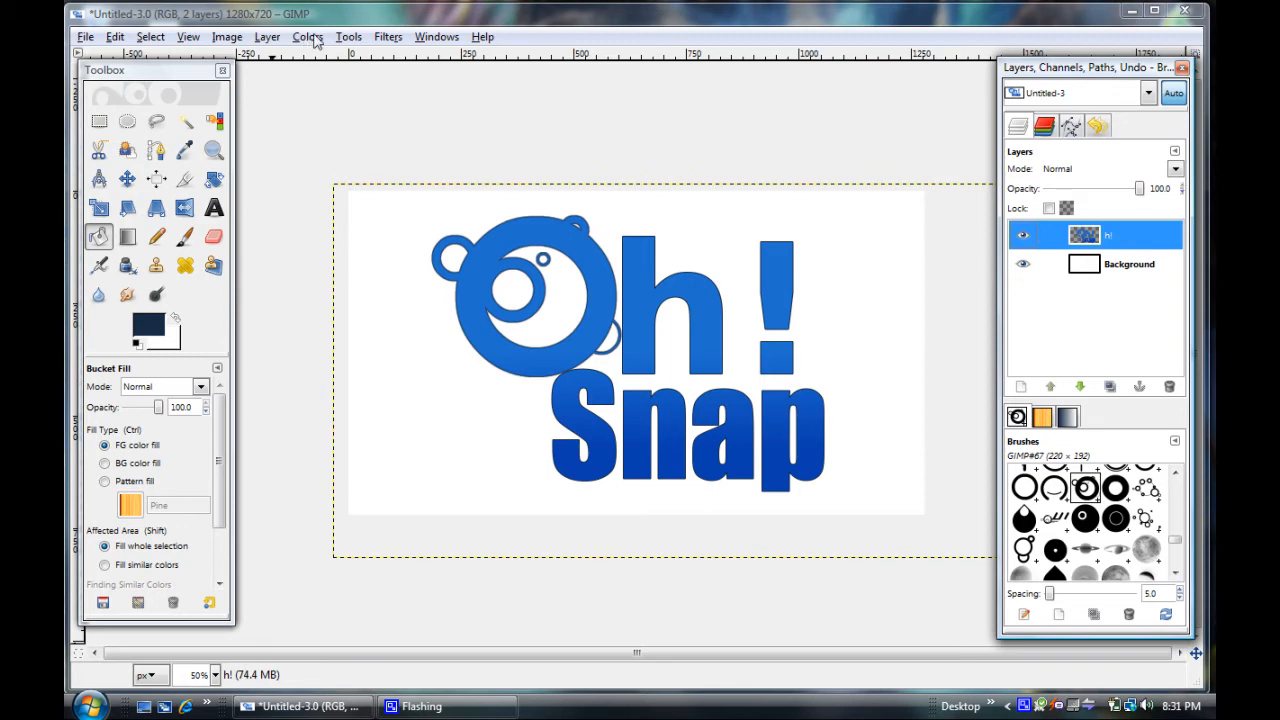
Add a black drop shadow to the h! layer with offsets X 8 and Y 8, blur radius 15 and opacity 80
{"action": "left_click", "coordinate": [224, 40]}
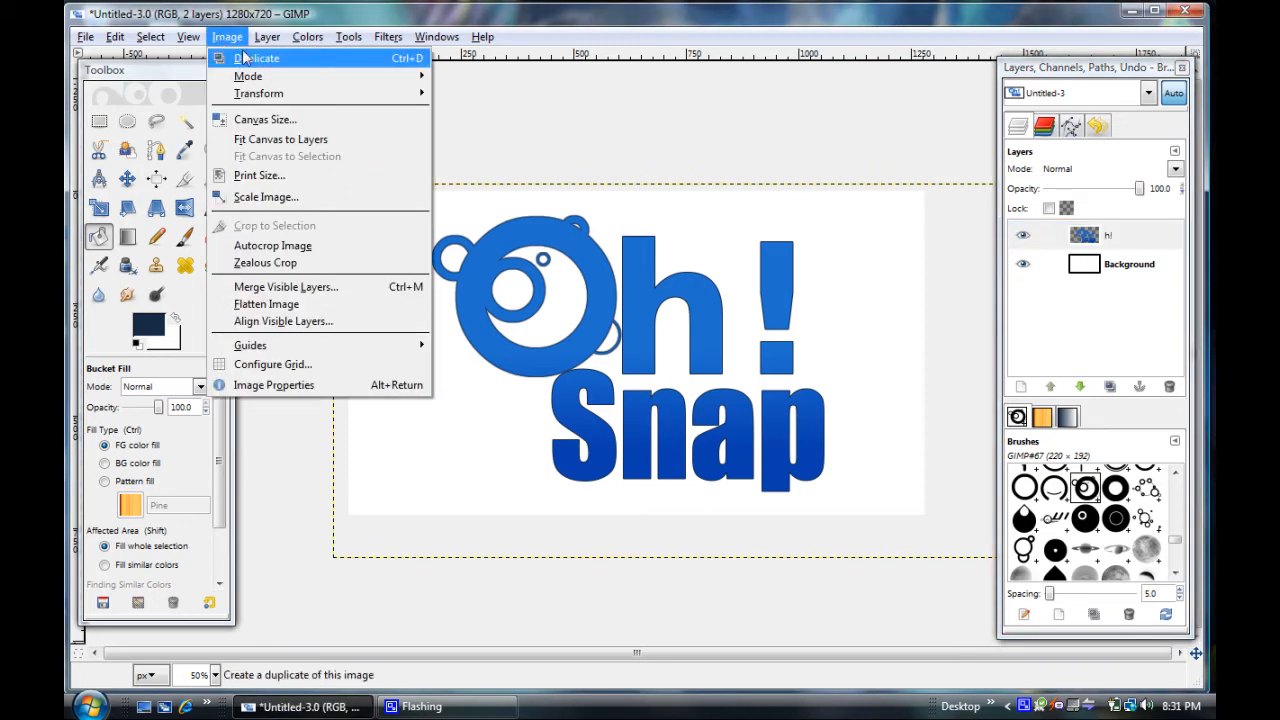
{"action": "mouse_move", "coordinate": [388, 40]}
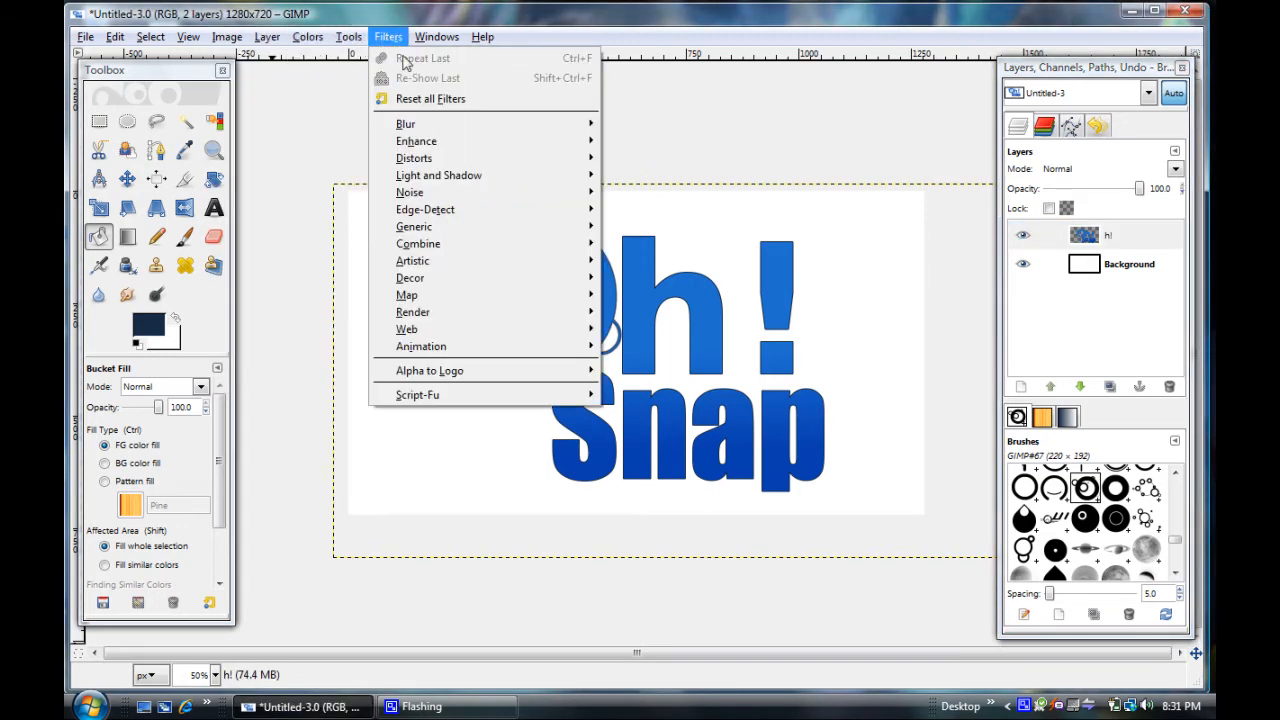
{"action": "mouse_move", "coordinate": [510, 183]}
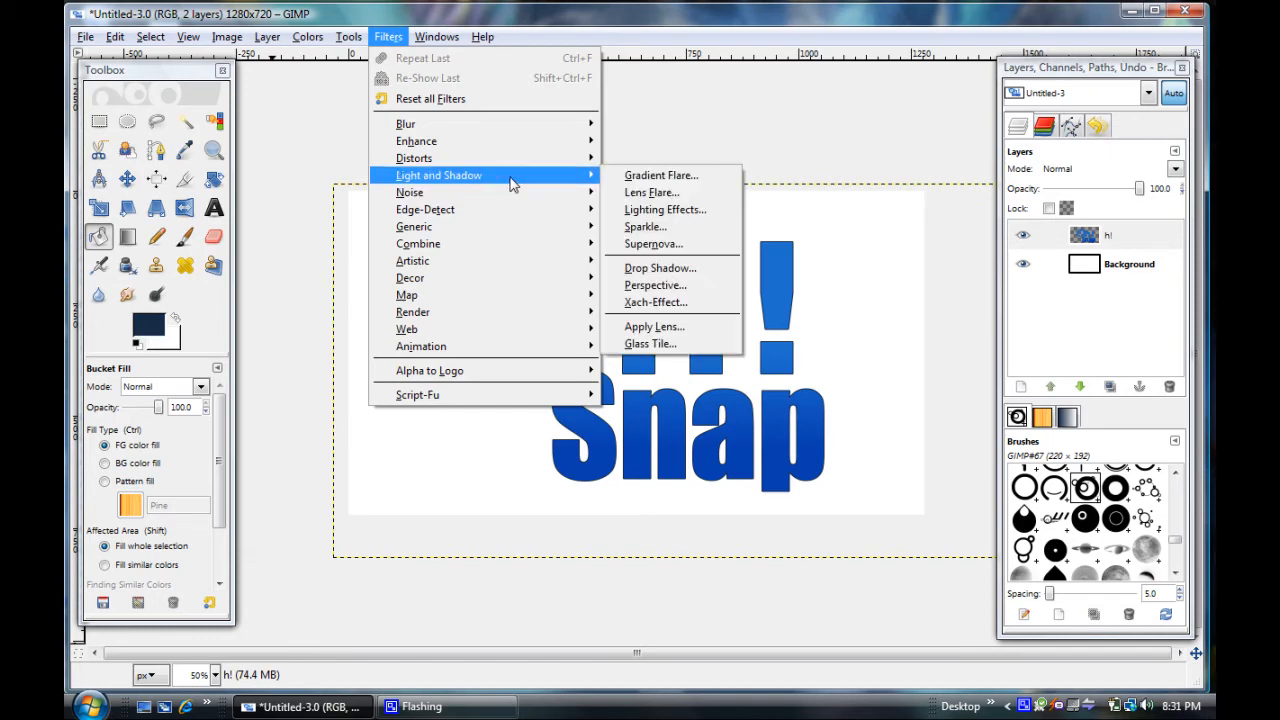
{"action": "left_click", "coordinate": [716, 269]}
{"action": "left_click_drag", "start_coordinate": [409, 126], "coordinate": [345, 115]}
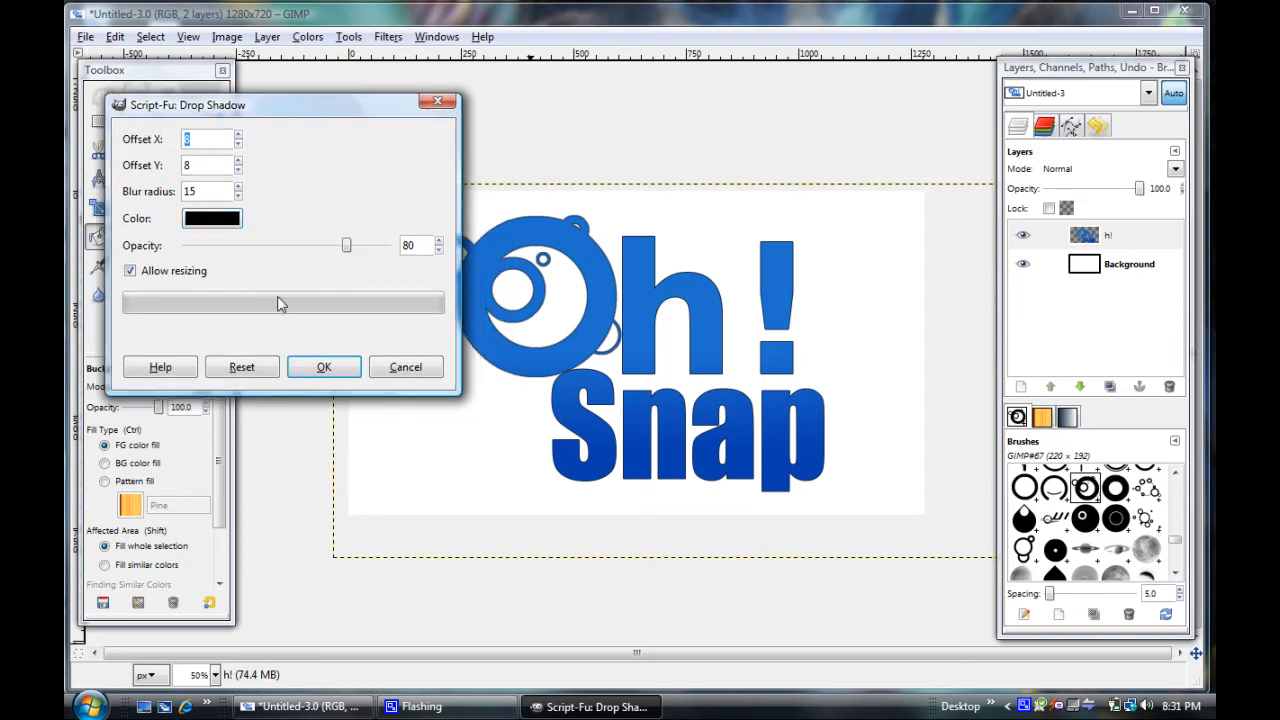
{"action": "left_click", "coordinate": [324, 367]}
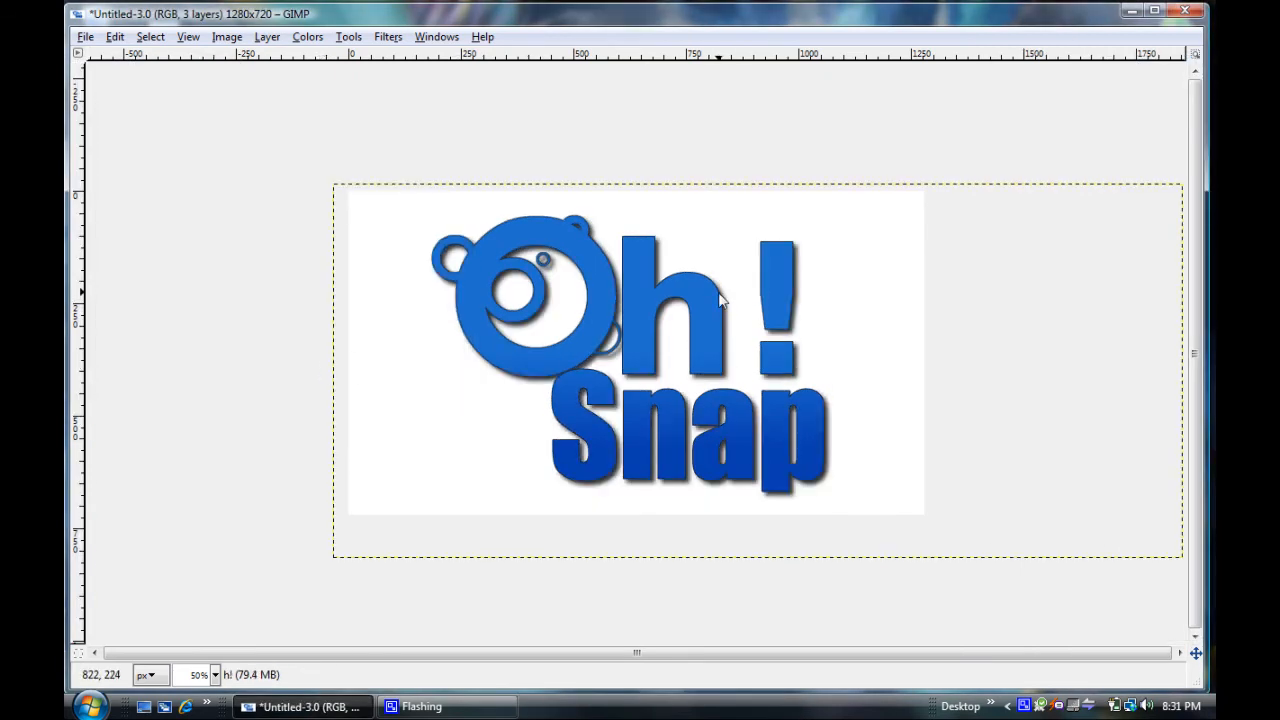
{"action": "left_click", "coordinate": [695, 20]}
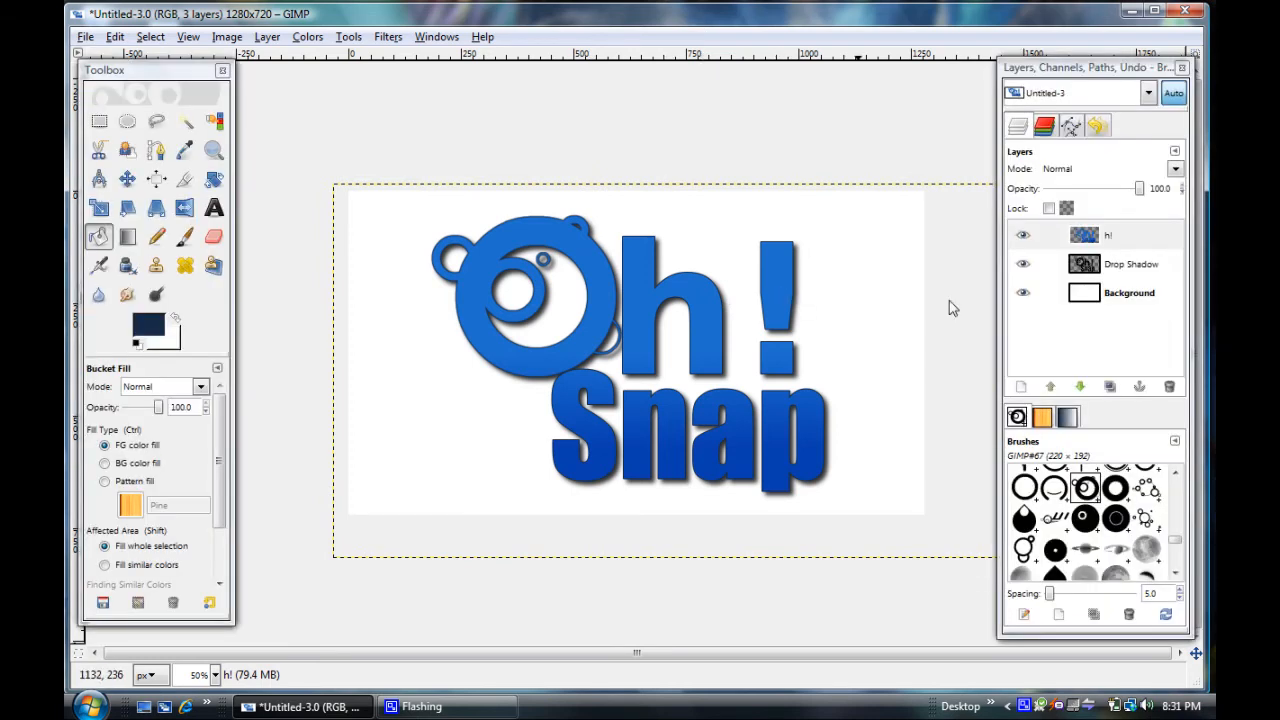
Hide the Background layer, merge the h! layer with its drop shadow, and show the Background again
{"action": "left_click", "coordinate": [1023, 294]}
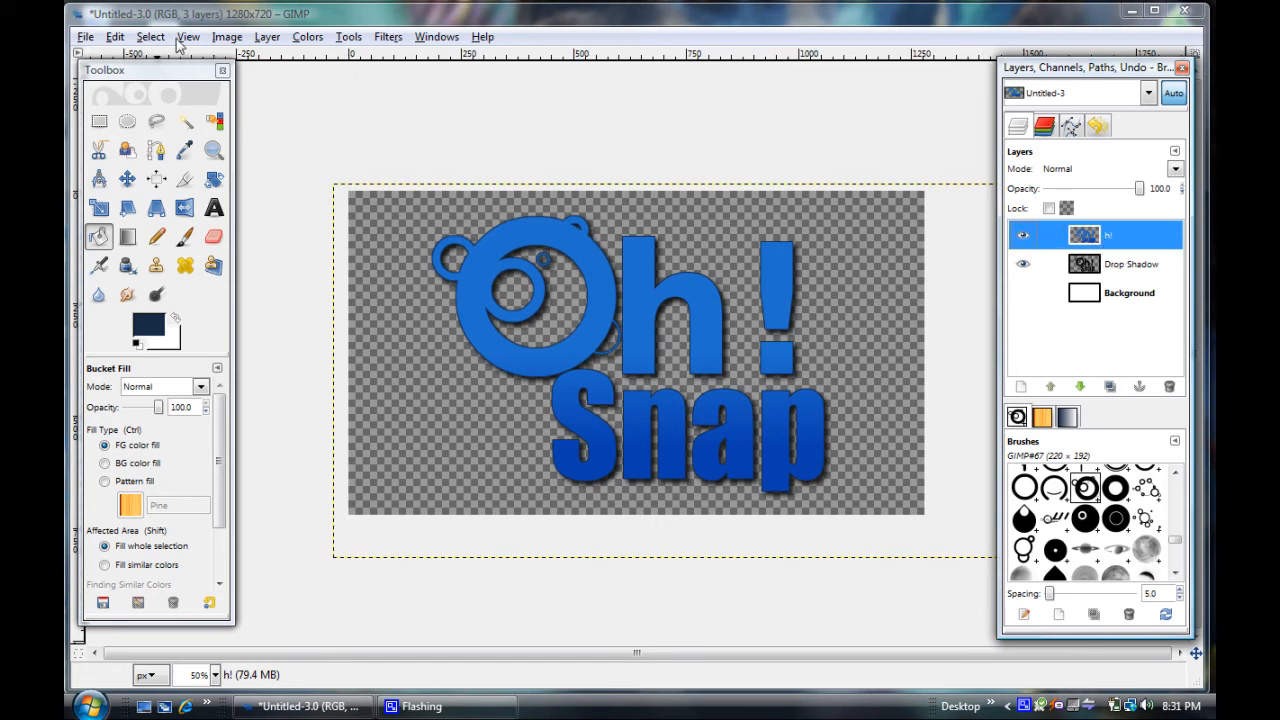
{"action": "left_click", "coordinate": [230, 38]}
{"action": "mouse_move", "coordinate": [160, 38]}
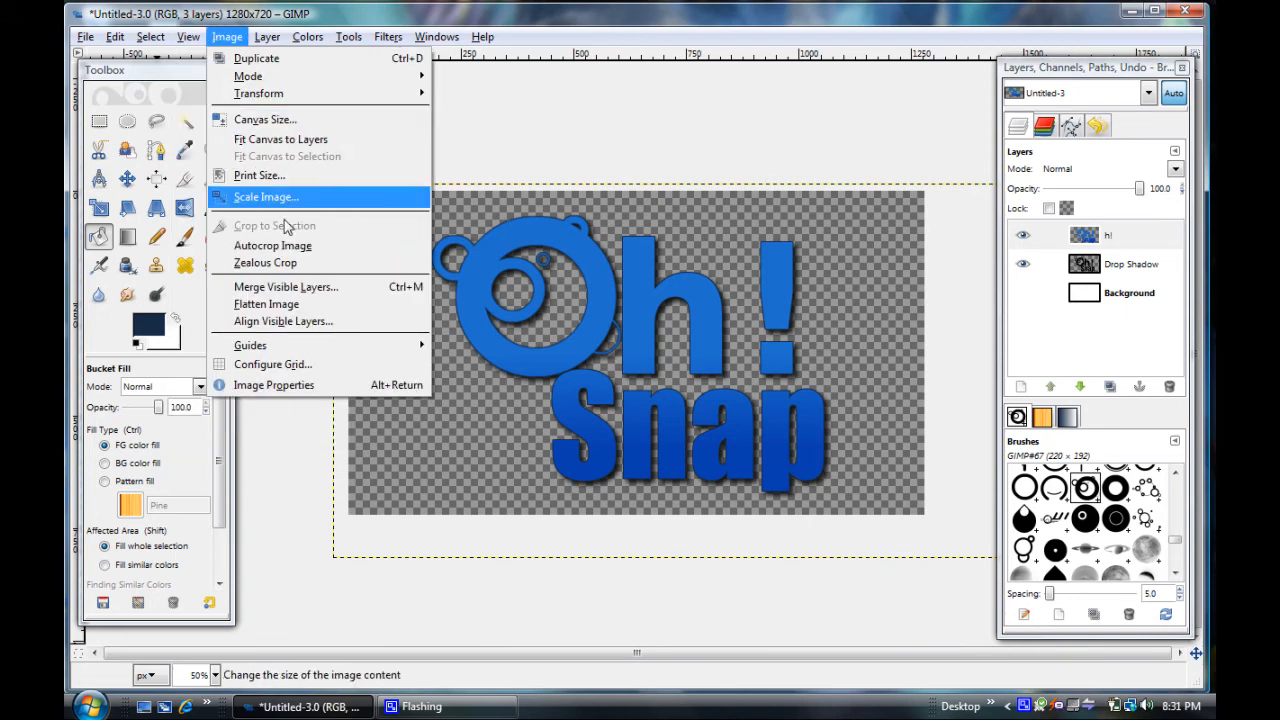
{"action": "left_click", "coordinate": [310, 289]}
{"action": "left_click", "coordinate": [325, 337]}
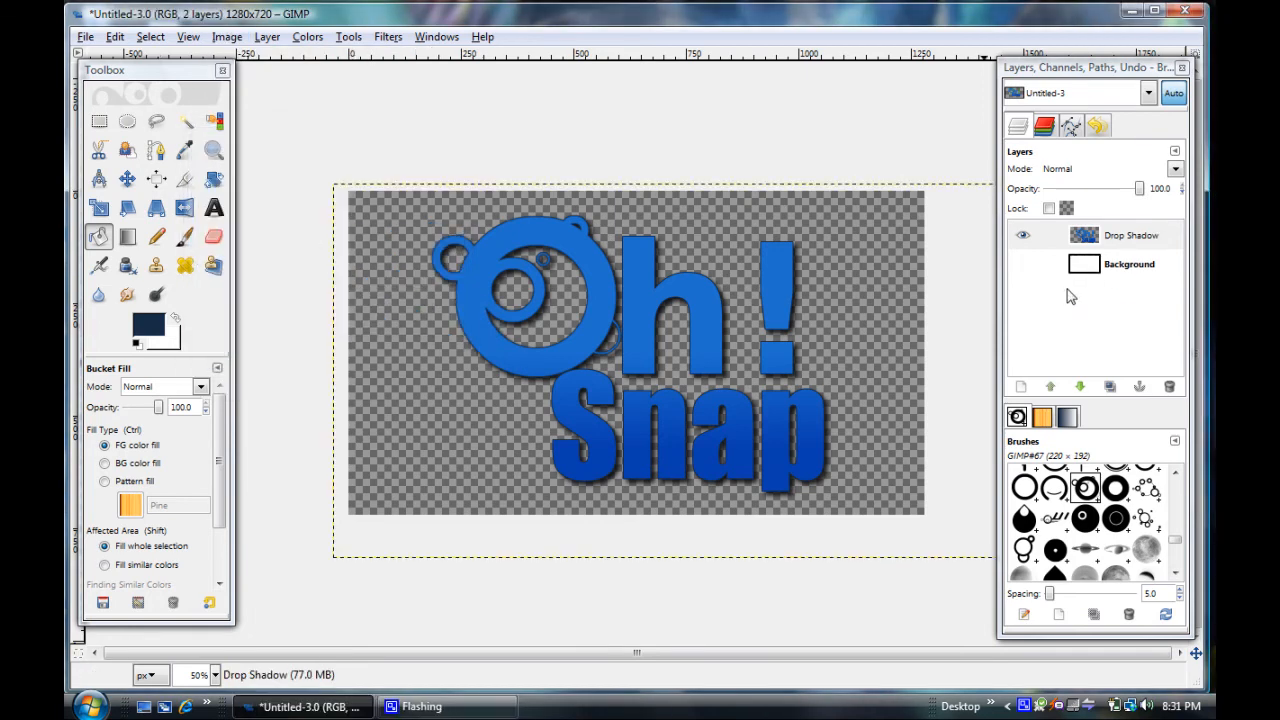
{"action": "left_click", "coordinate": [1022, 264]}
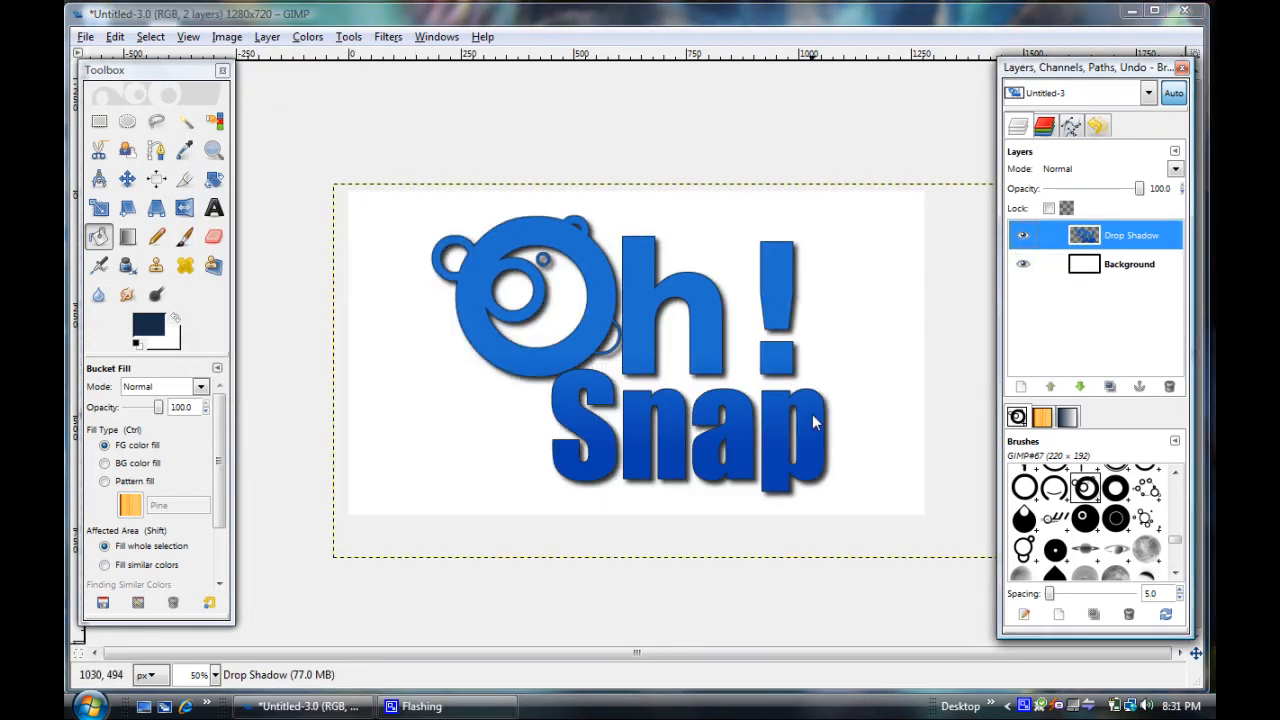
Scale the merged logo layer down to about 1657 × 730 pixels and move it back toward the middle of the canvas
{"action": "left_click", "coordinate": [99, 207]}
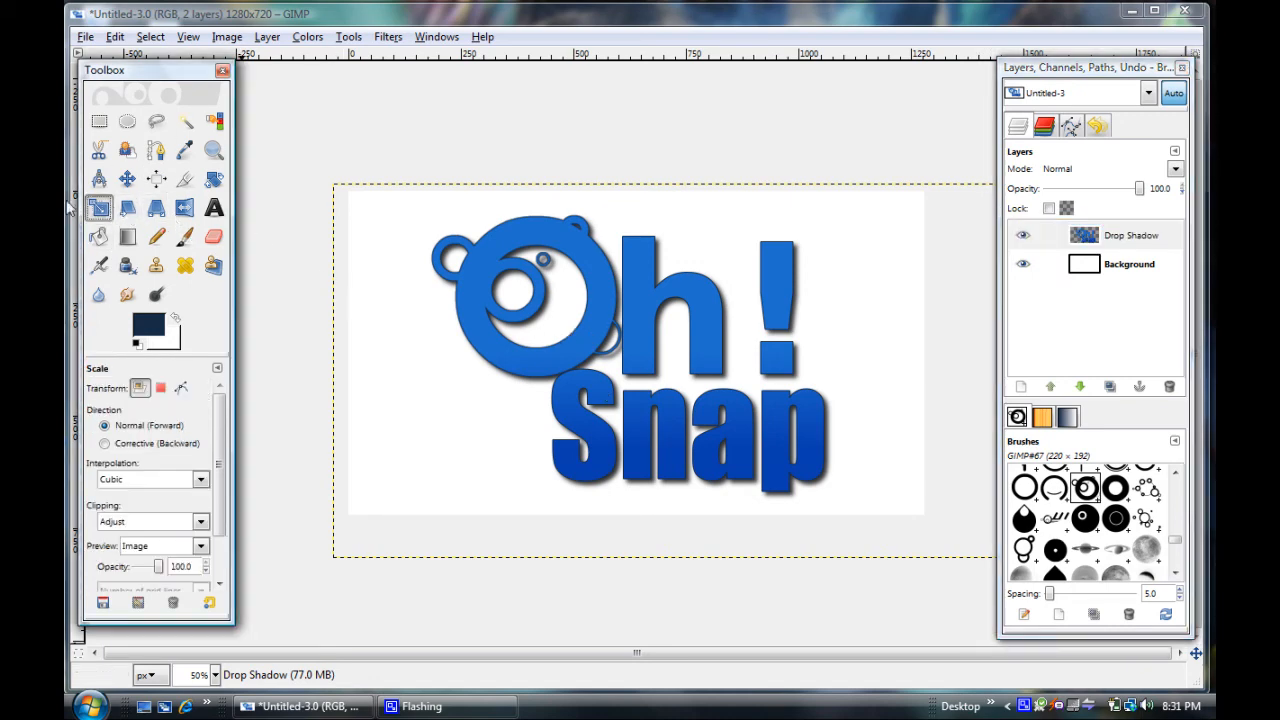
{"action": "left_click", "coordinate": [589, 334]}
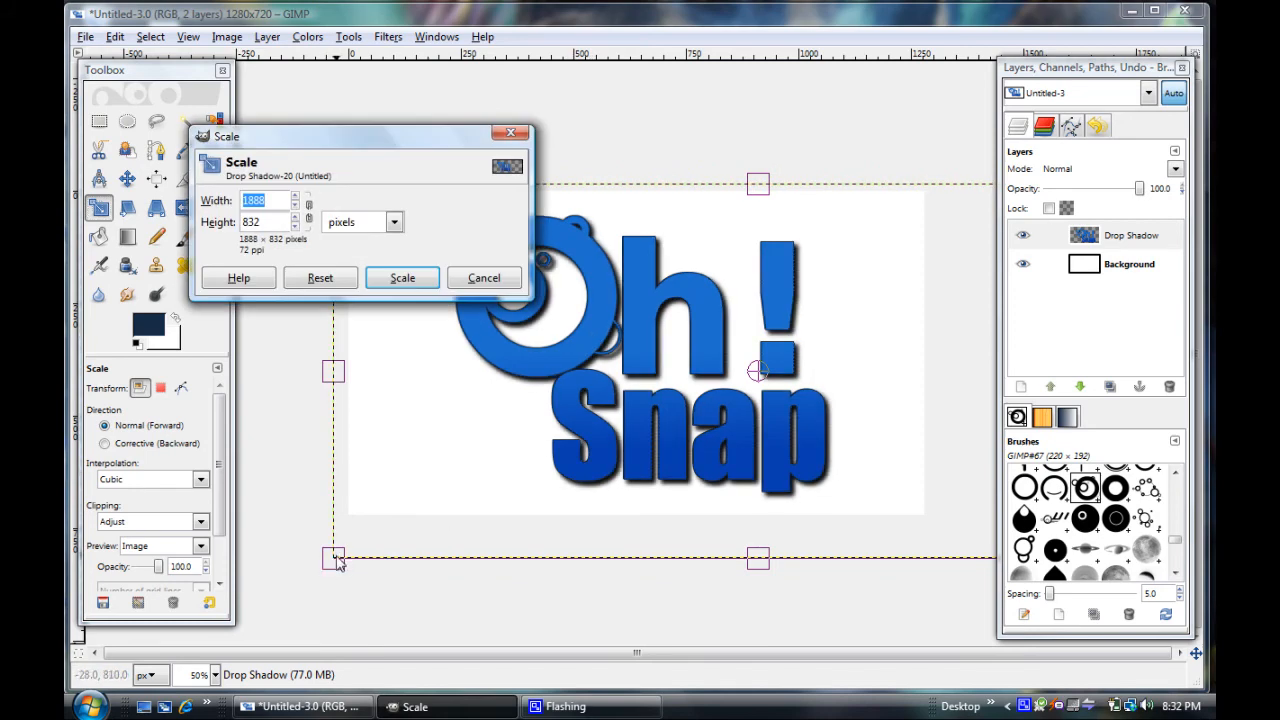
{"action": "left_click", "coordinate": [335, 562]}
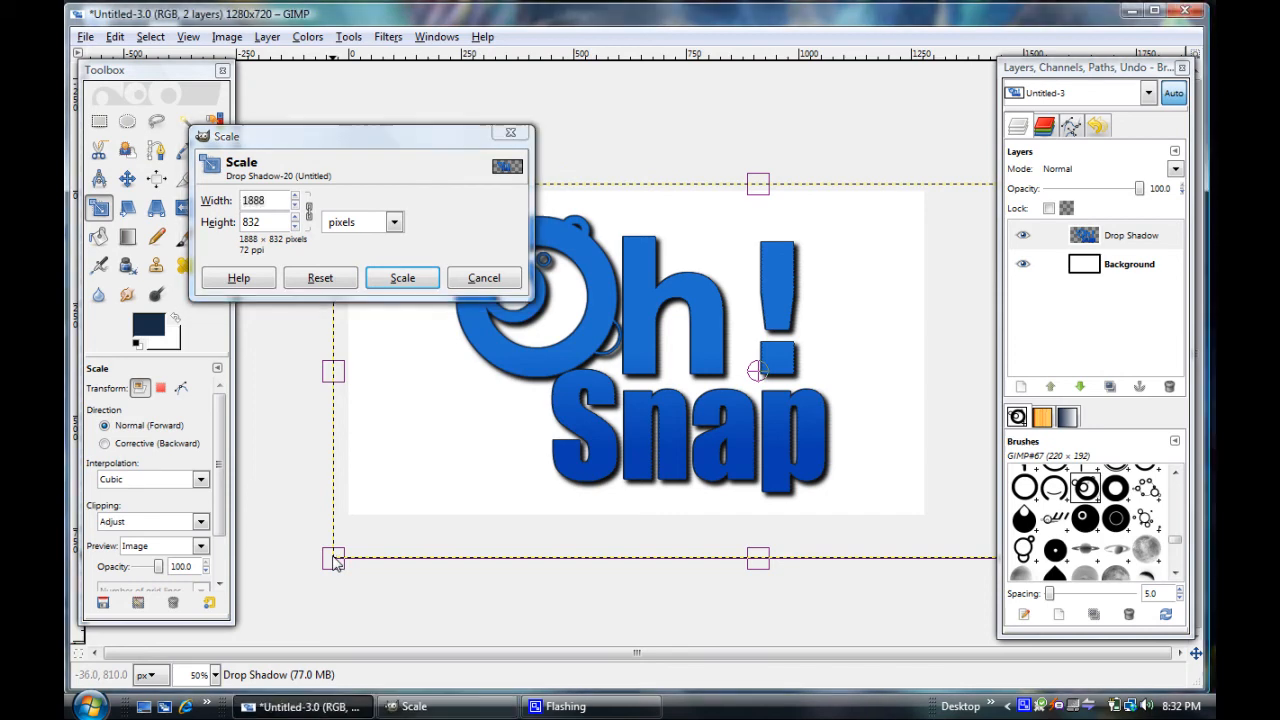
{"action": "left_click_drag", "start_coordinate": [344, 558], "coordinate": [427, 515]}
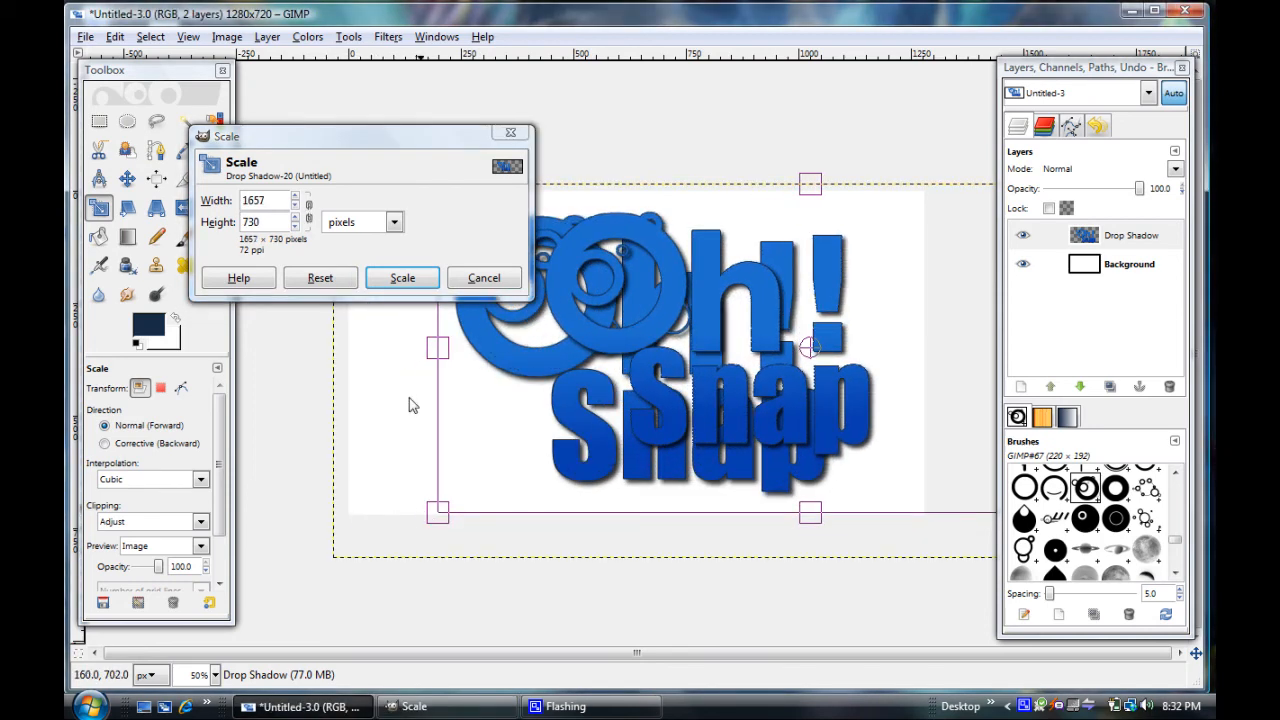
{"action": "left_click", "coordinate": [402, 279]}
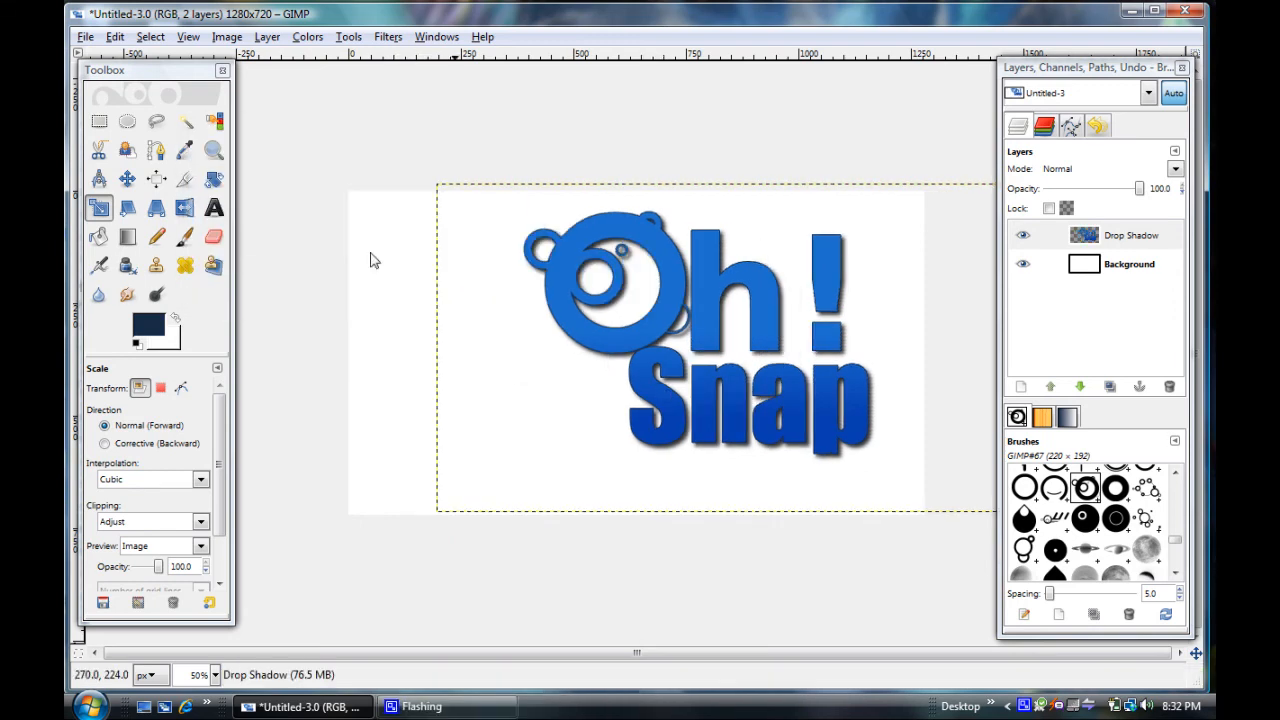
{"action": "left_click", "coordinate": [127, 178]}
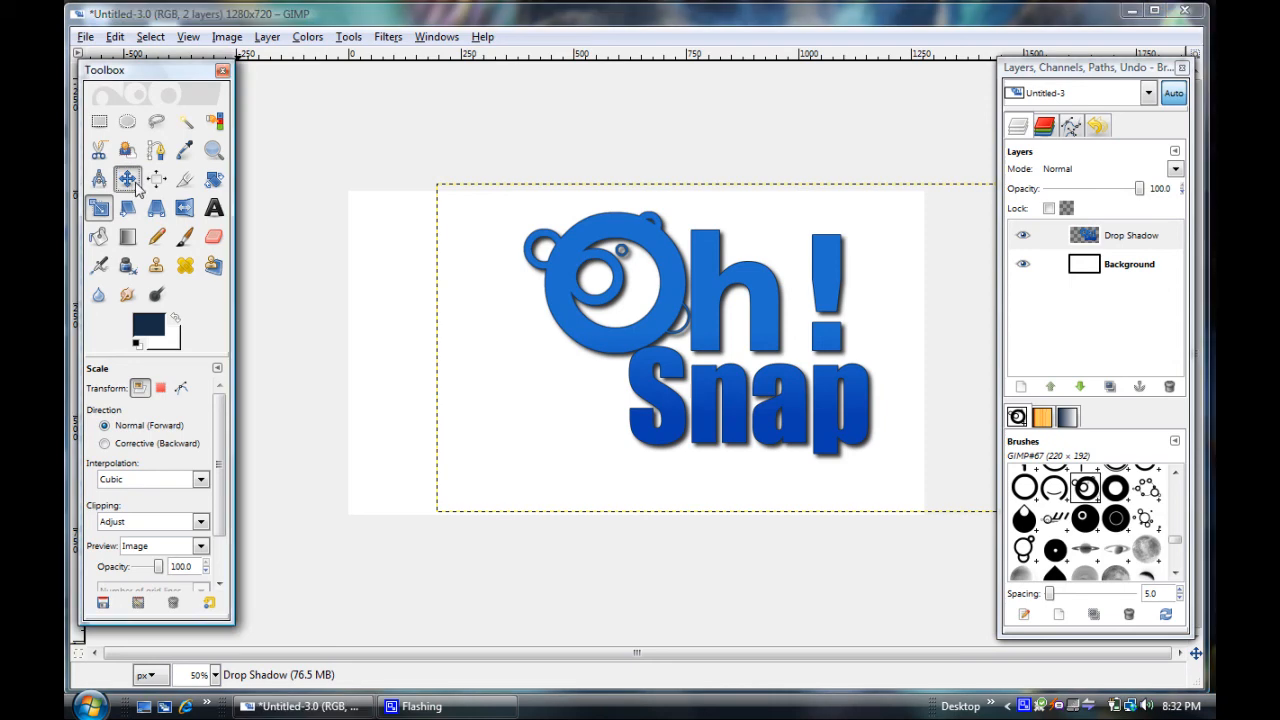
{"action": "left_click_drag", "start_coordinate": [668, 302], "coordinate": [625, 318]}
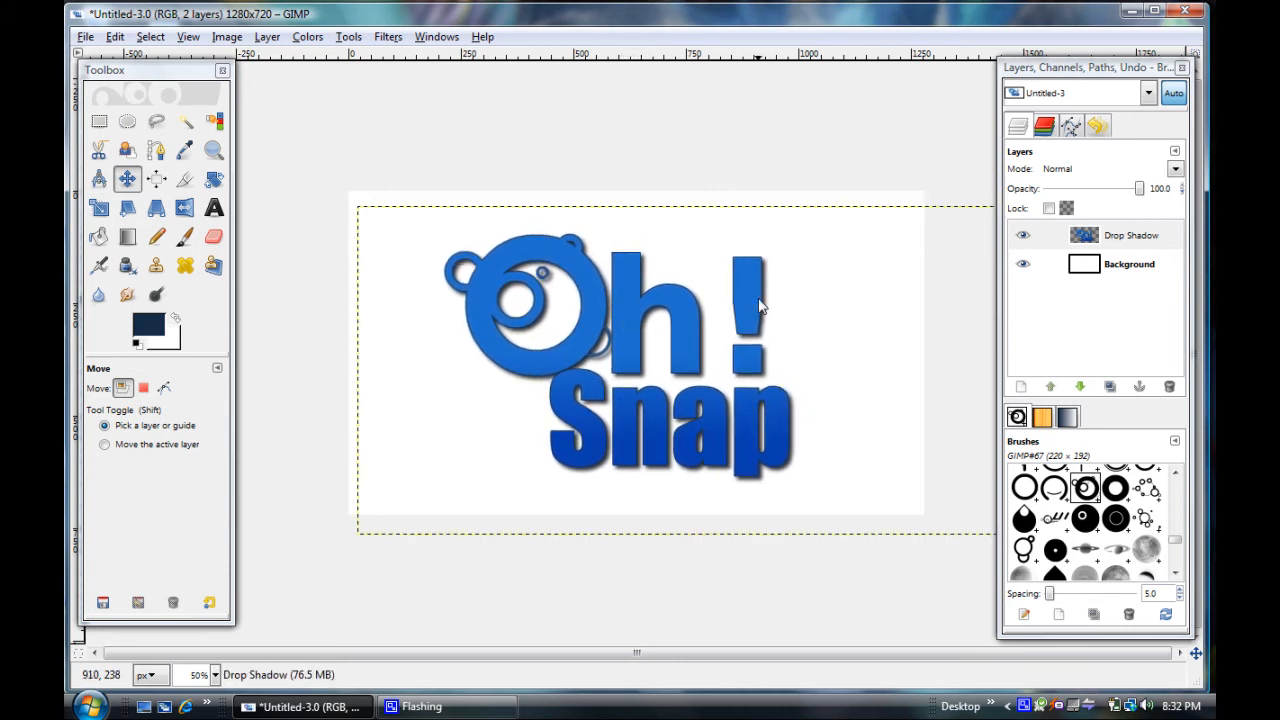
Save the image as my logo.xcf and save a JPEG copy named my logo.jpg to the Desktop at quality 100
{"action": "left_click", "coordinate": [85, 38]}
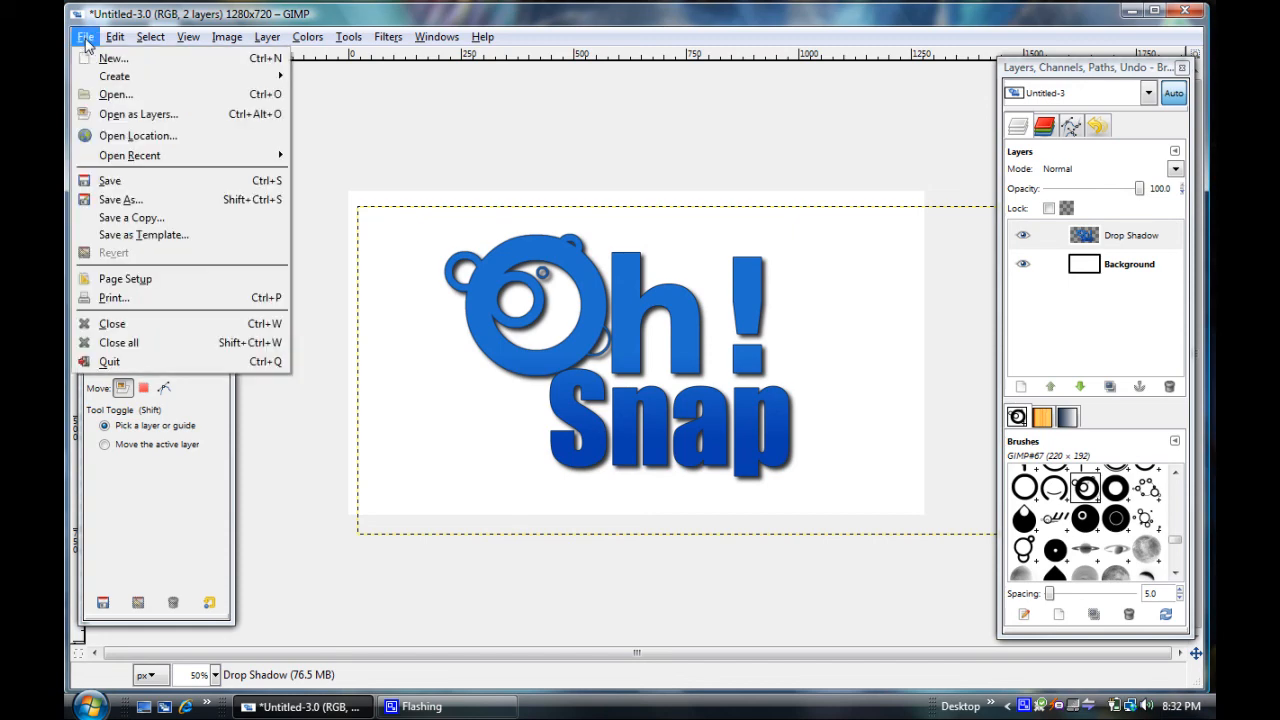
{"action": "left_click", "coordinate": [120, 199]}
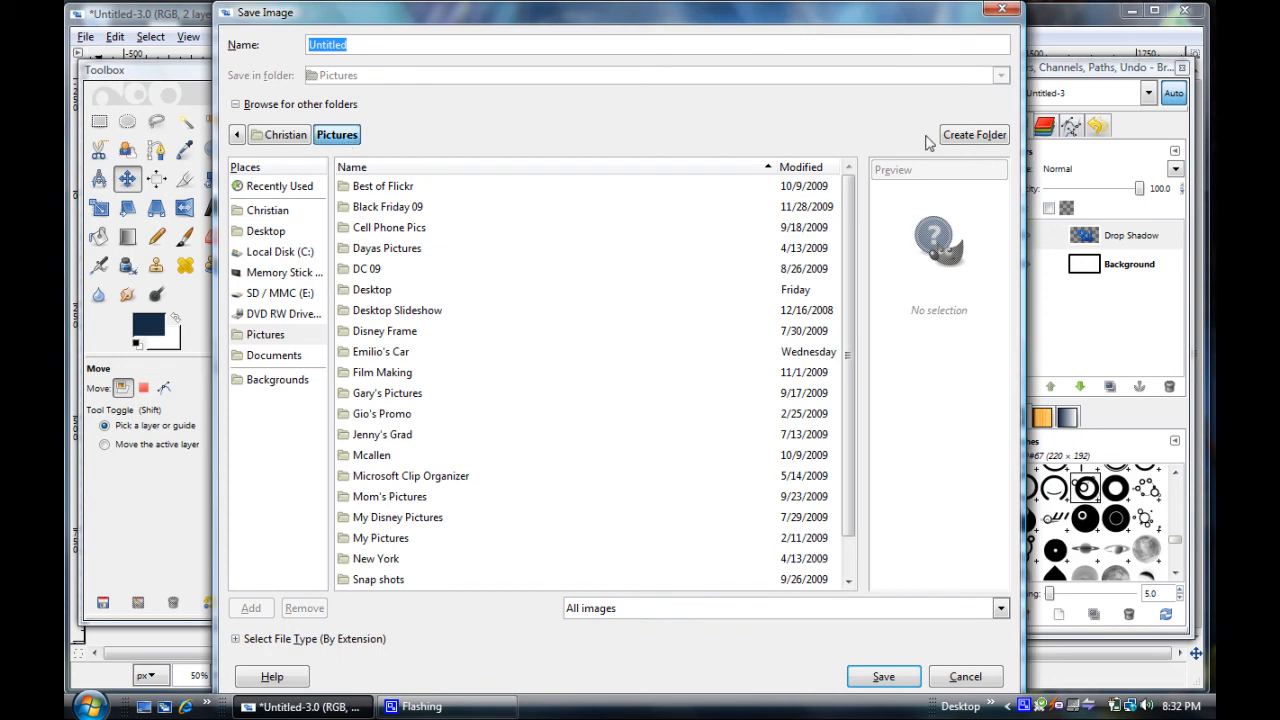
{"action": "left_click", "coordinate": [288, 108]}
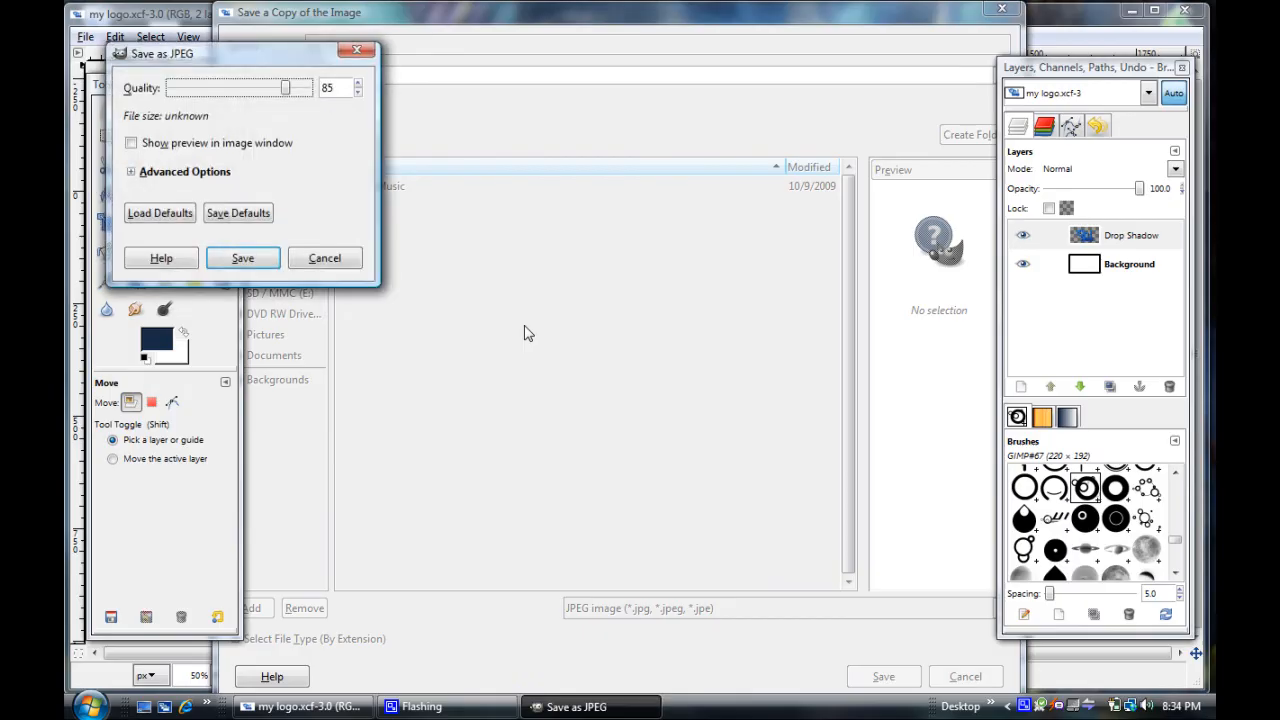
{"action": "left_click_drag", "start_coordinate": [282, 90], "coordinate": [342, 104]}
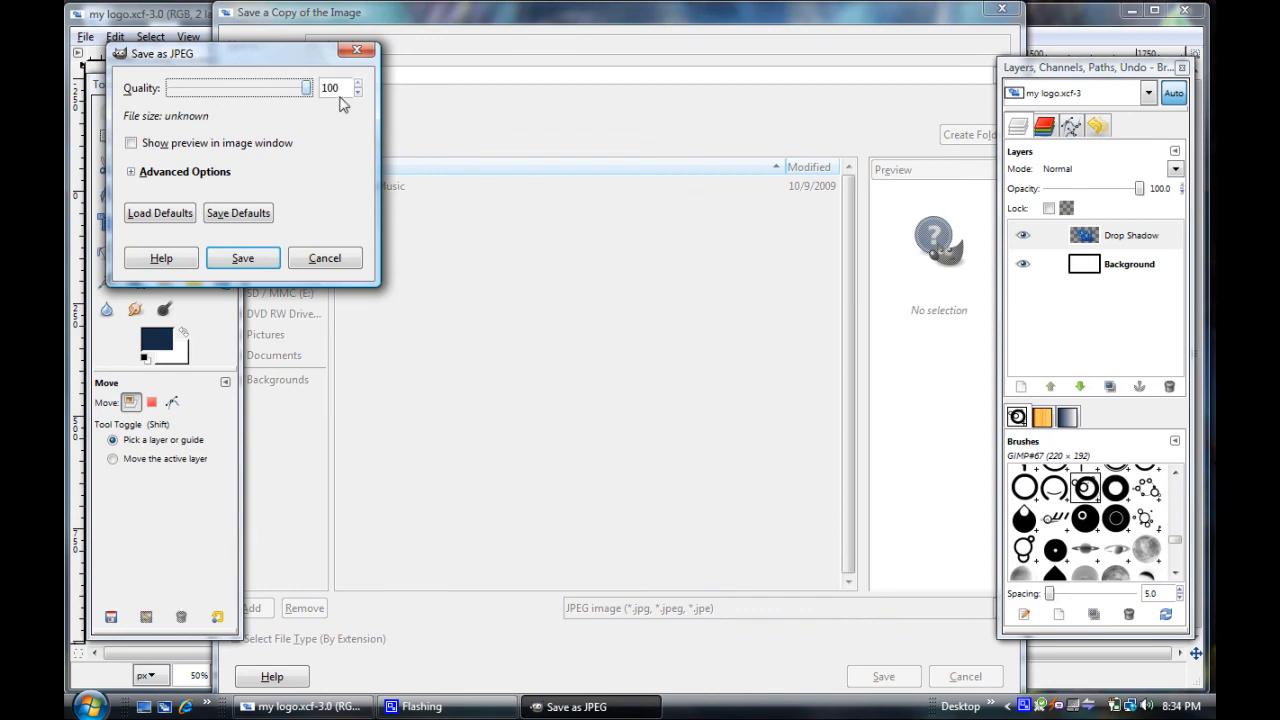
{"action": "left_click", "coordinate": [249, 258]}
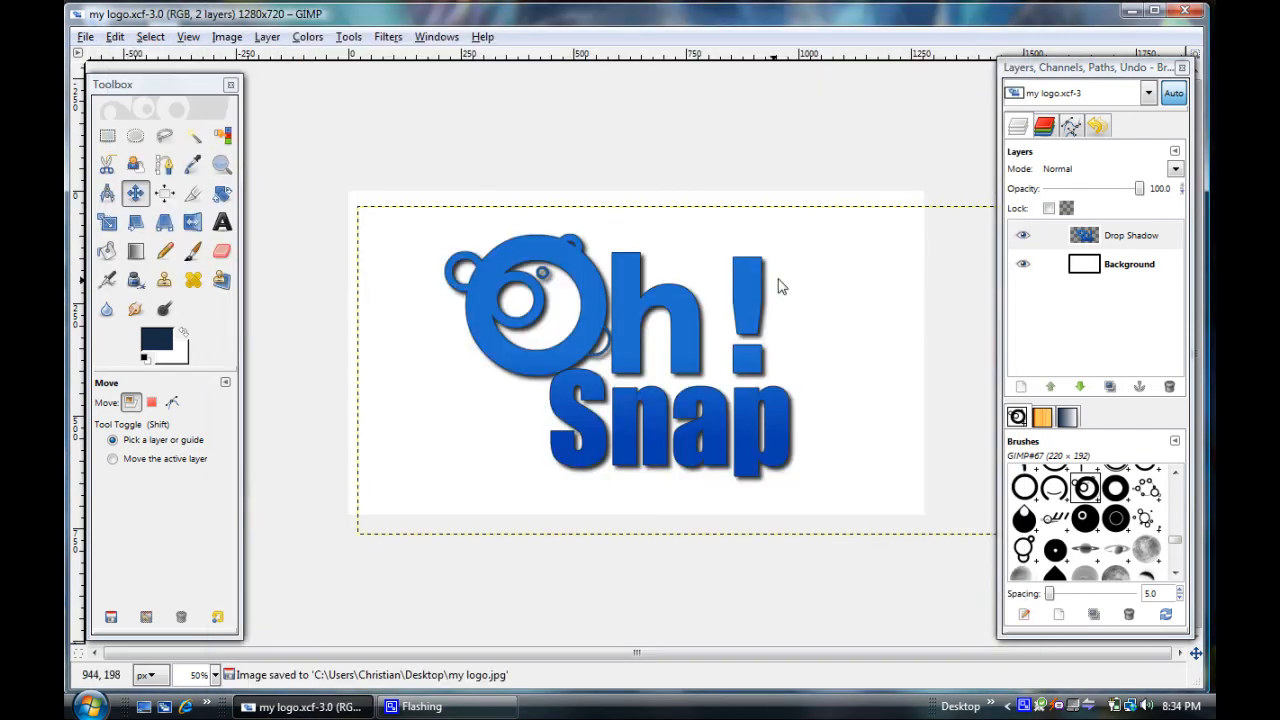